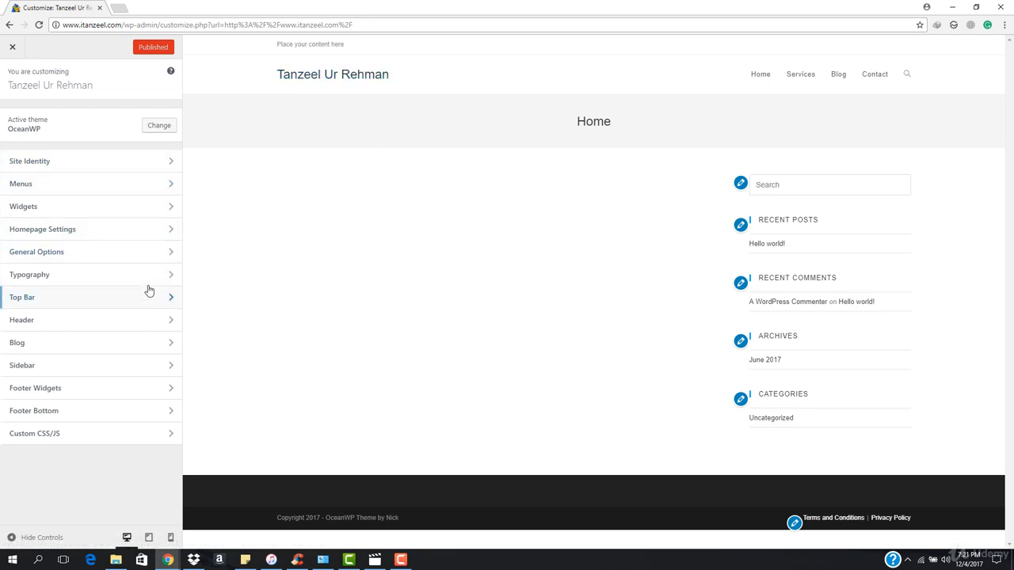
# Step: Review the Homepage Settings and the General Styling color options of the theme
pyautogui.click(118, 236)
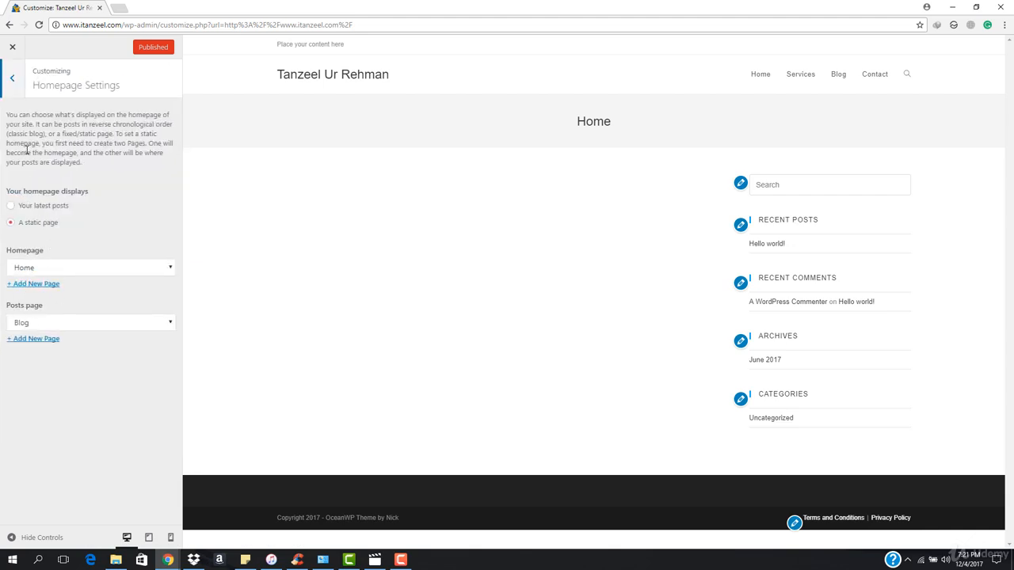
pyautogui.click(12, 79)
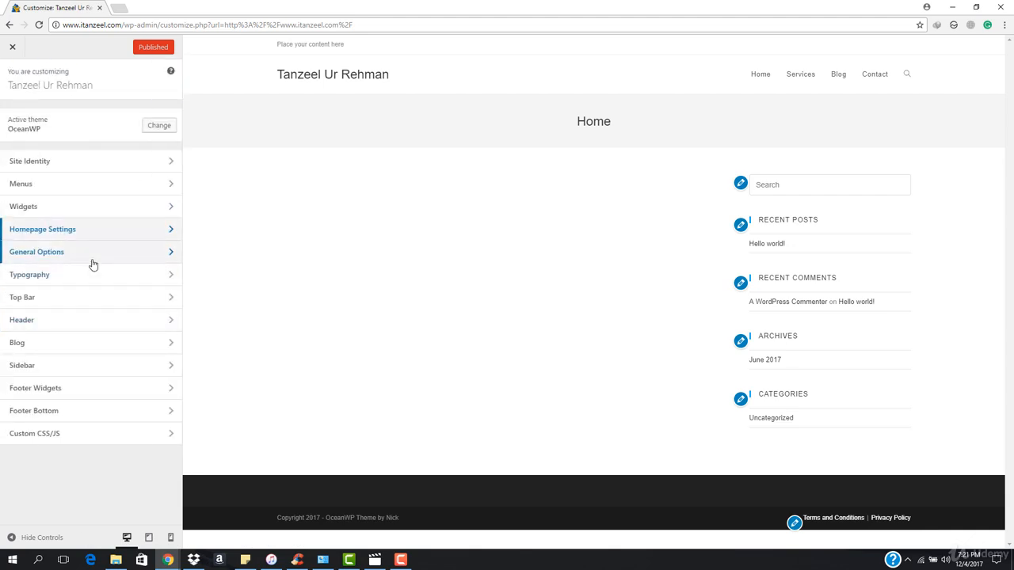
pyautogui.click(93, 262)
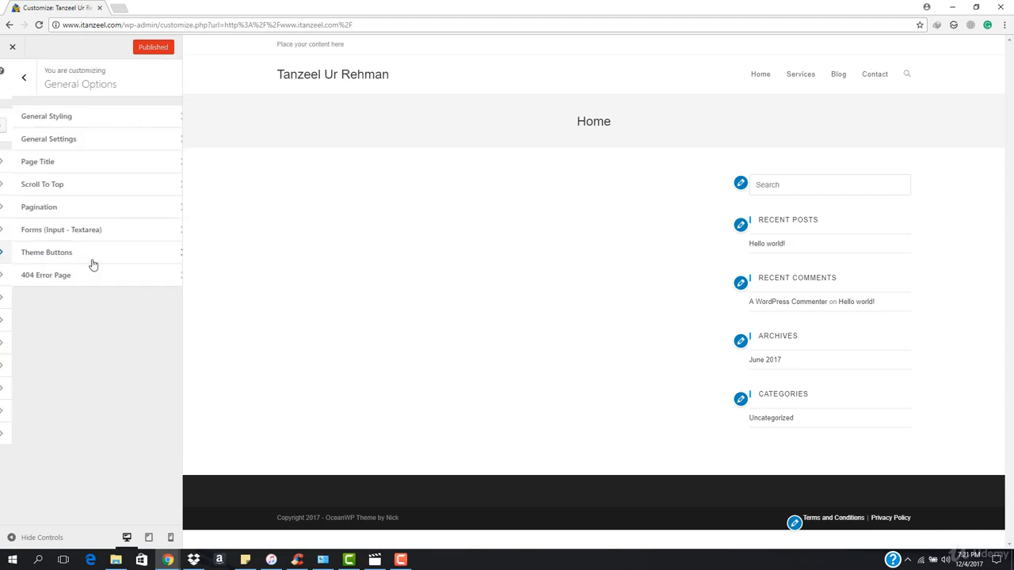
pyautogui.click(69, 125)
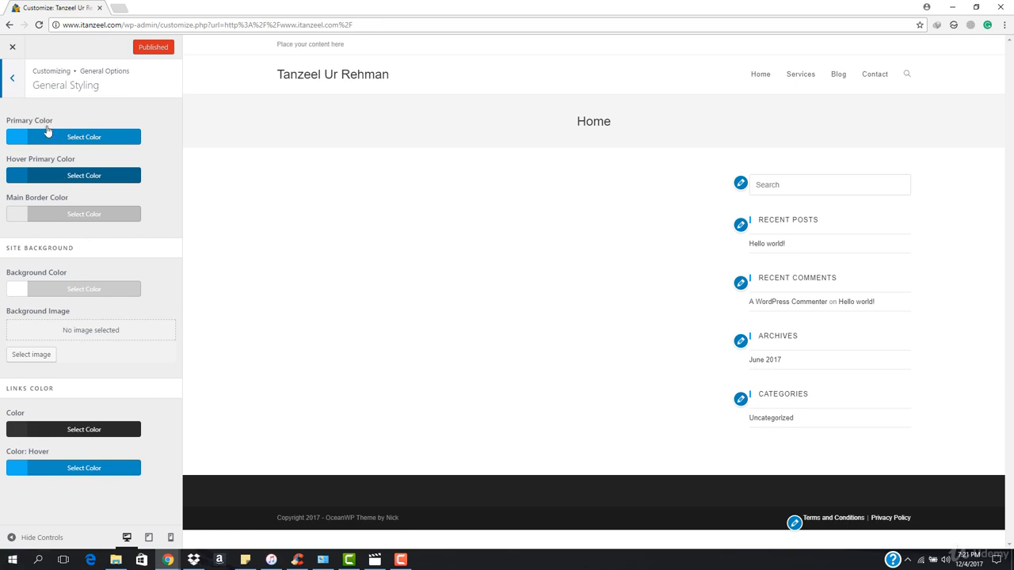
pyautogui.click(18, 92)
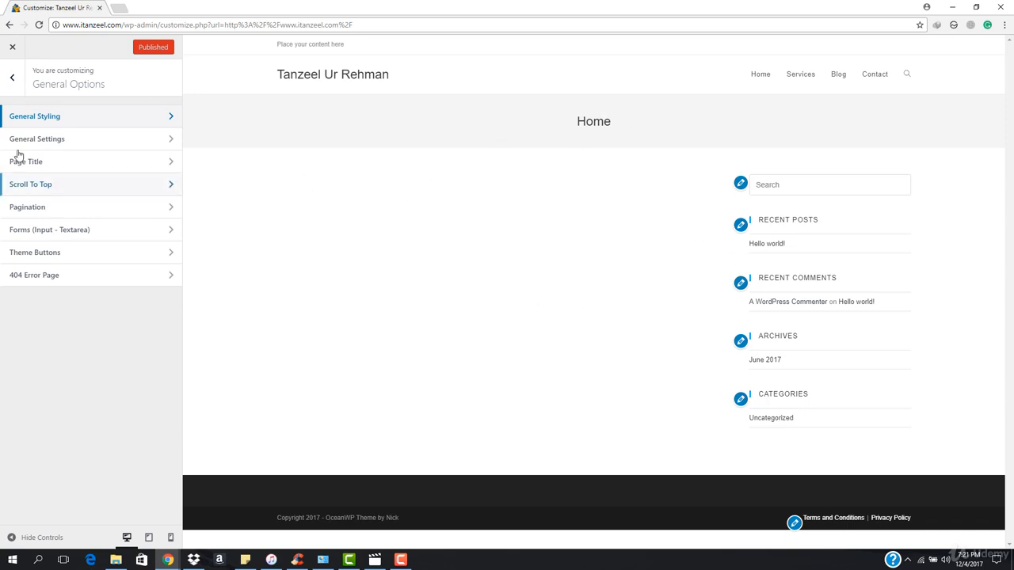
# Step: Review the layout, width and search result page options in the theme's General Settings
pyautogui.click(132, 138)
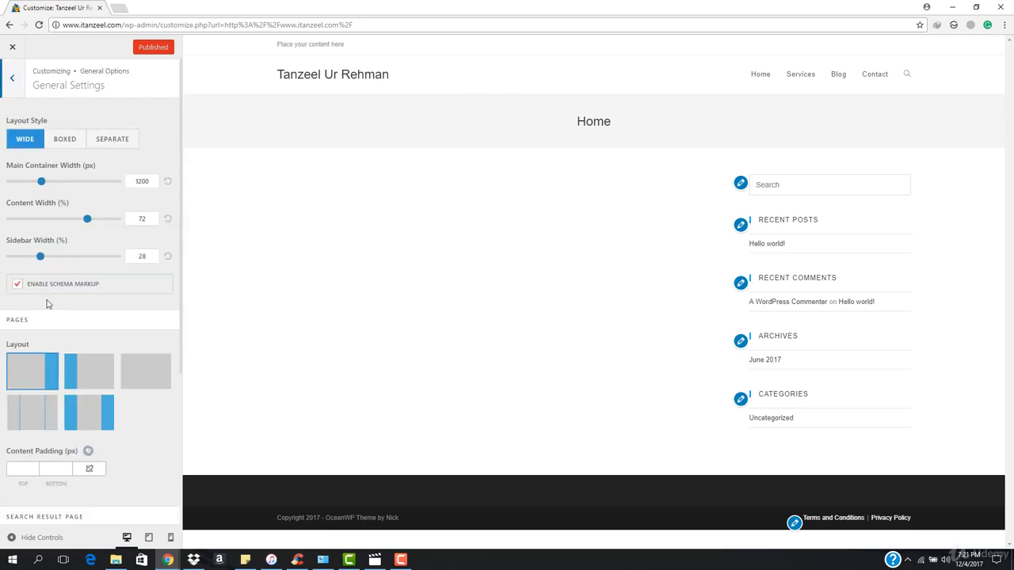
pyautogui.scroll(-5, 52, 333)
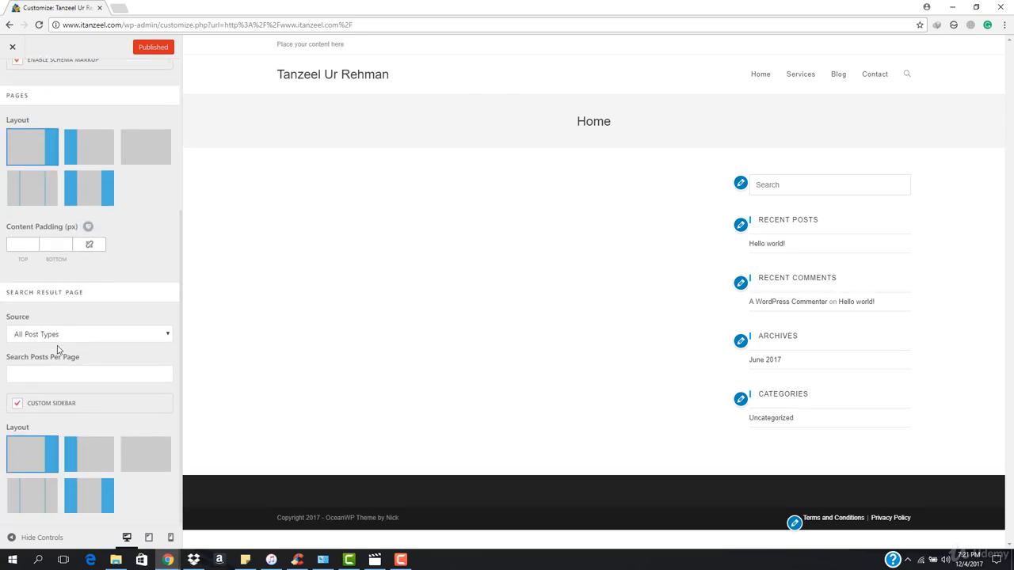
pyautogui.scroll(5, 57, 348)
pyautogui.click(16, 88)
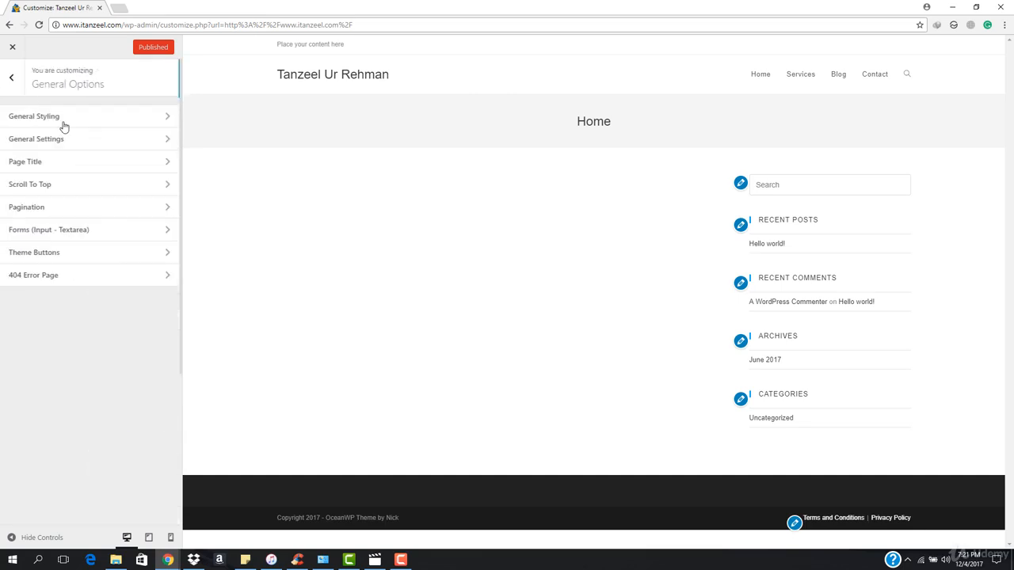
# Step: Review the Page Title options, including the device visibility choices
pyautogui.click(84, 164)
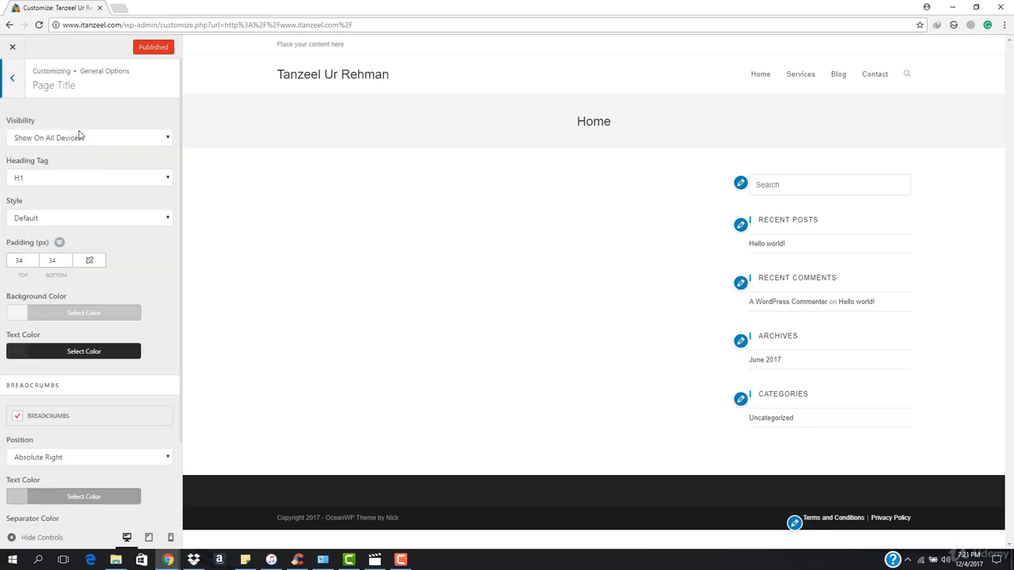
pyautogui.scroll(-2, 99, 381)
pyautogui.scroll(2, 99, 383)
pyautogui.click(93, 140)
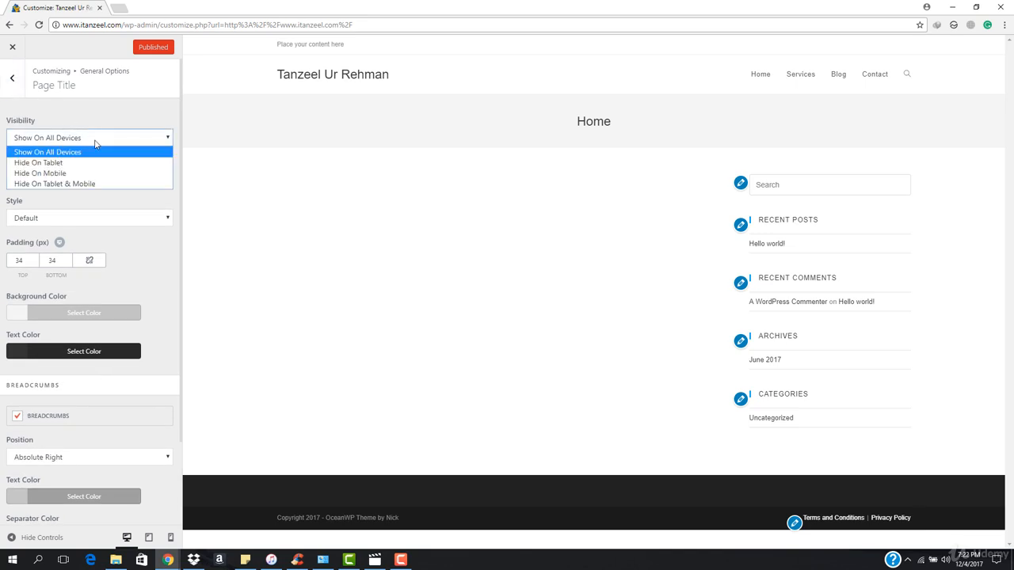
pyautogui.click(95, 152)
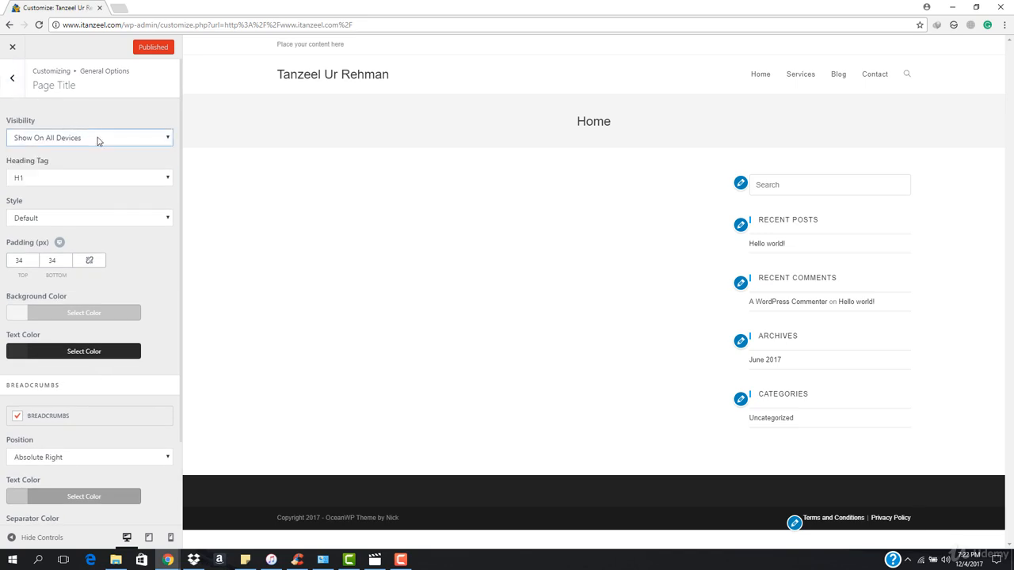
pyautogui.click(12, 79)
# Step: Review the Scroll To Top button options and return to the main customizer sections
pyautogui.click(69, 192)
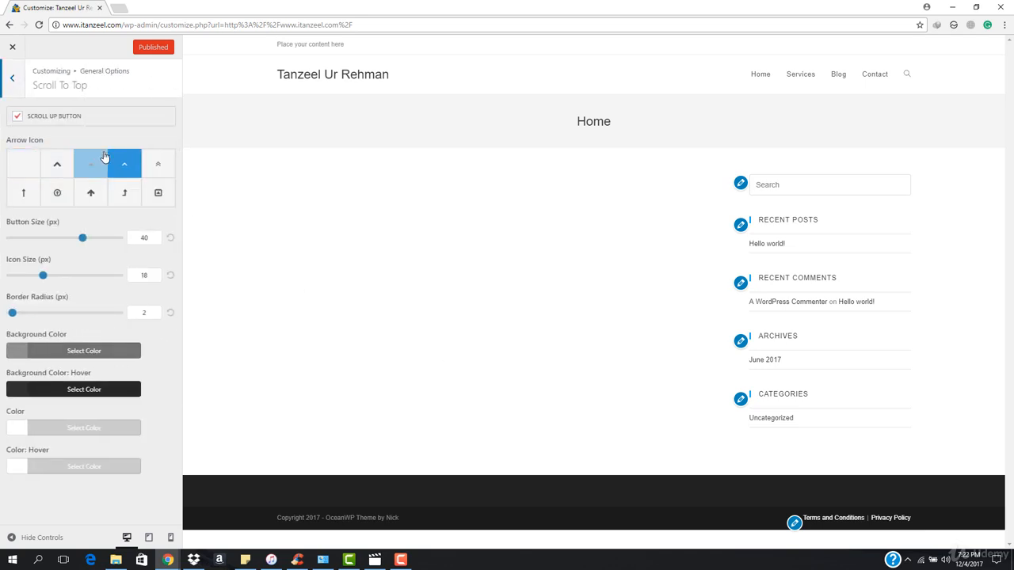
pyautogui.click(12, 77)
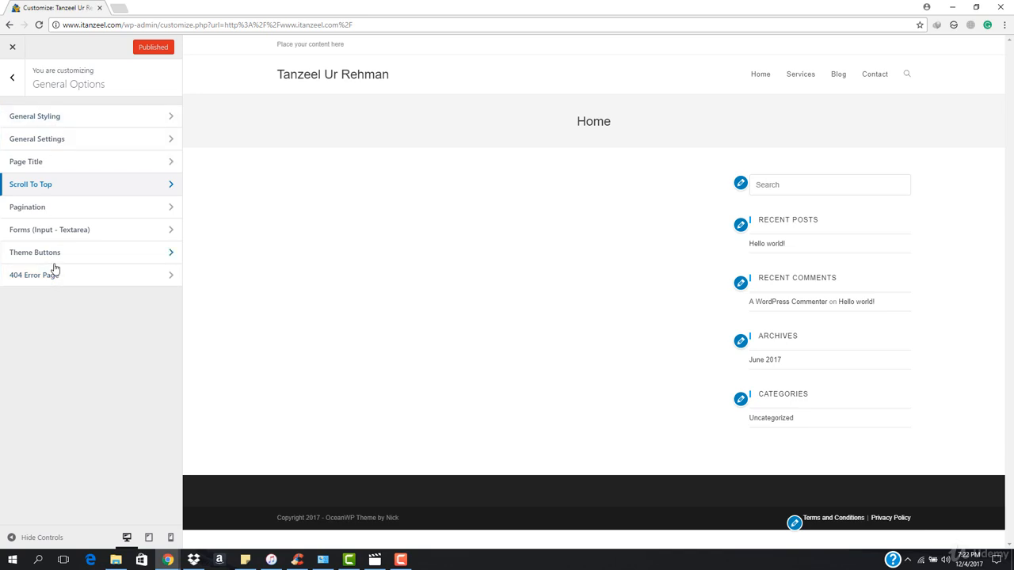
pyautogui.click(12, 78)
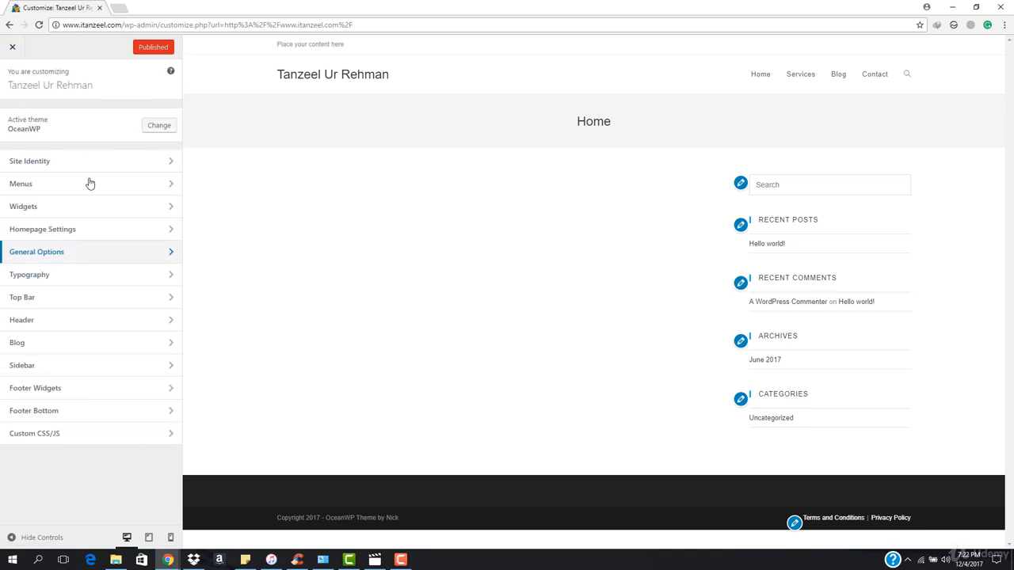
# Step: Review the General font subsets and the Body font options in the Typography settings
pyautogui.click(87, 281)
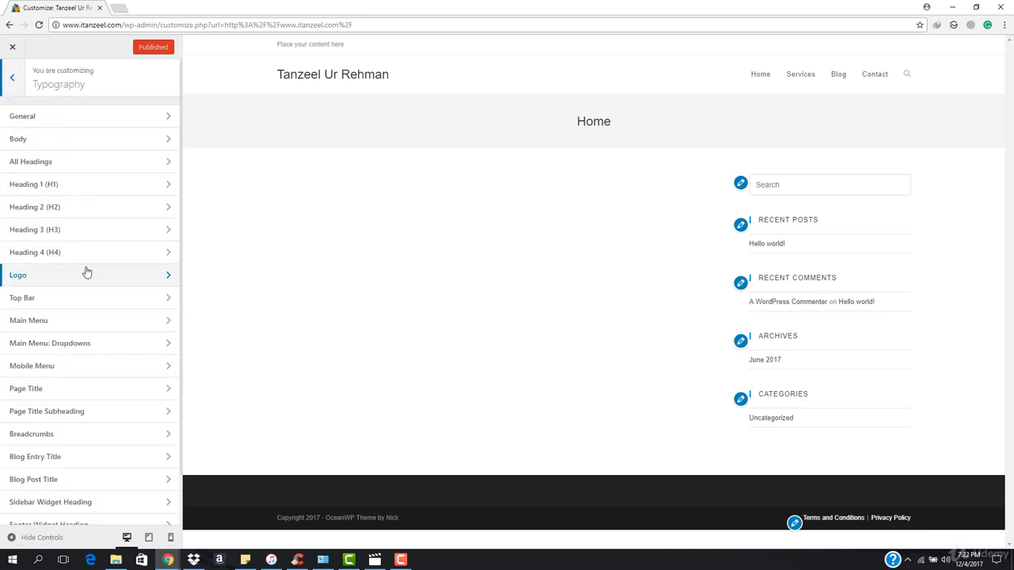
pyautogui.click(32, 123)
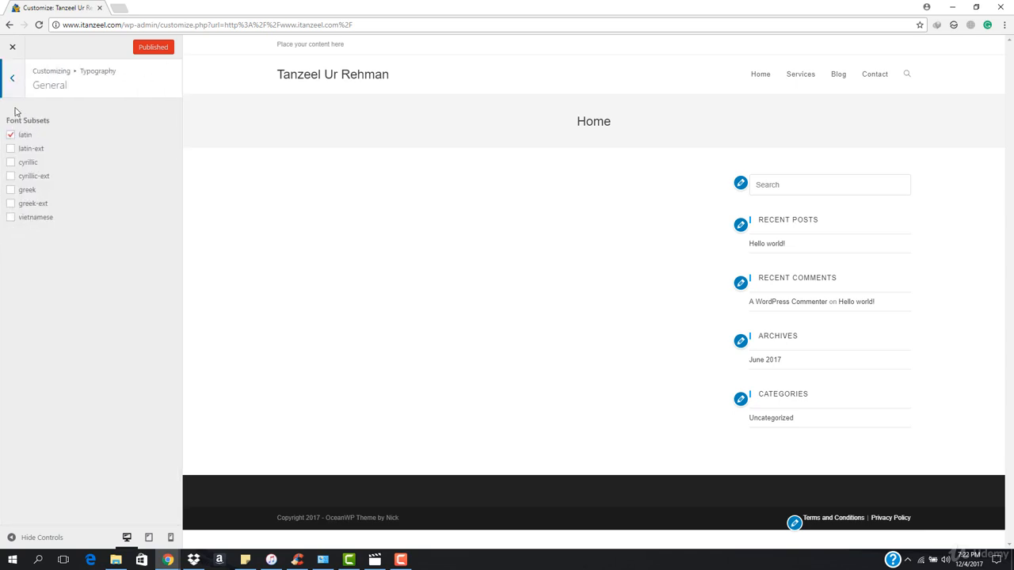
pyautogui.click(12, 78)
pyautogui.click(62, 141)
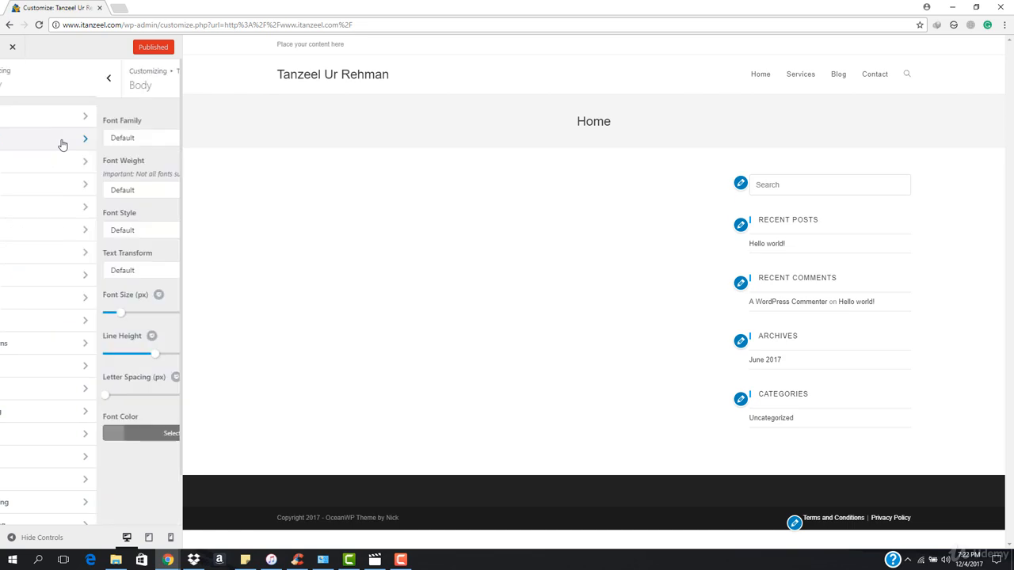
pyautogui.click(12, 78)
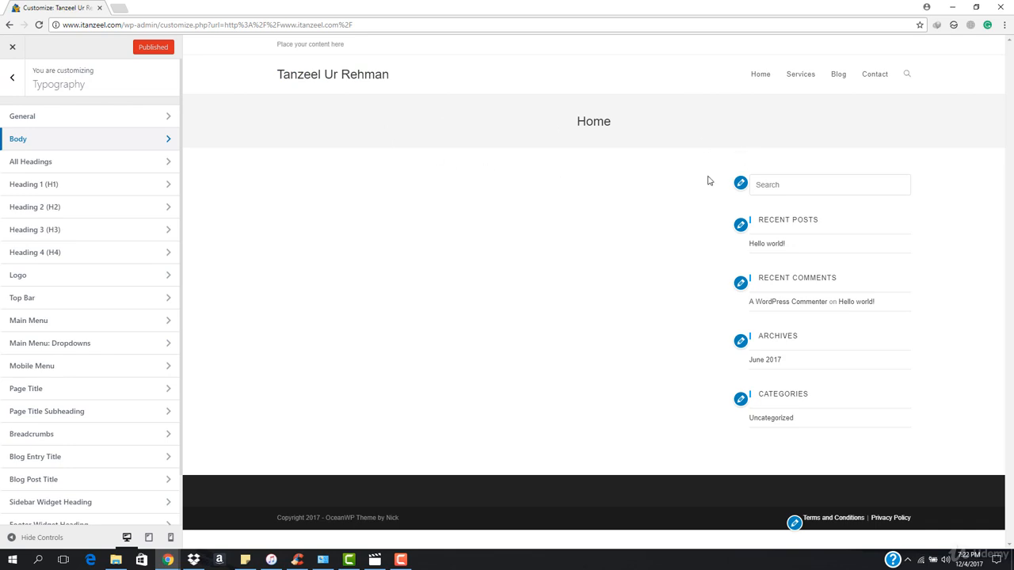
# Step: Try different font families for the site logo in its Typography settings and settle on Akronim
pyautogui.click(59, 276)
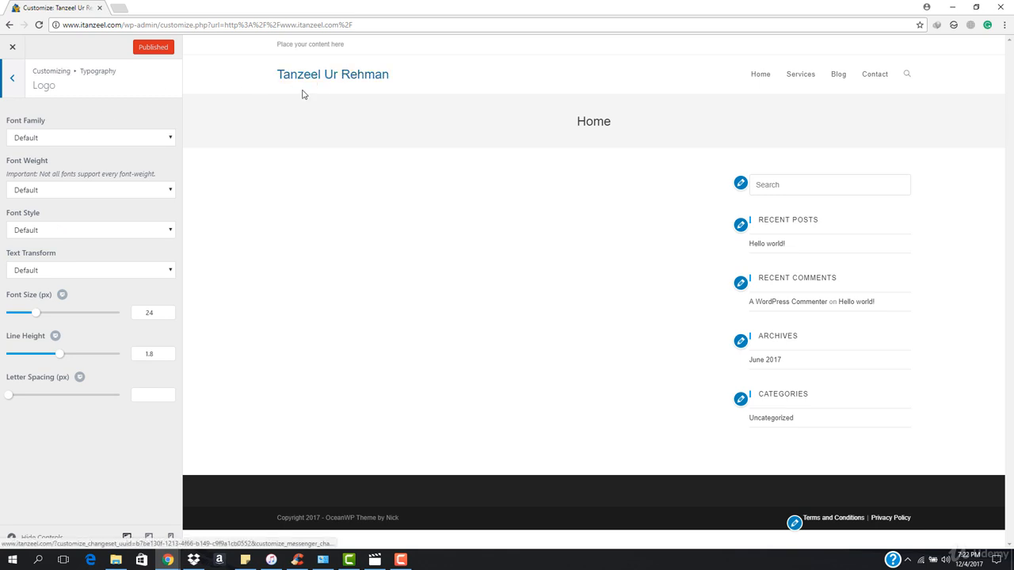
pyautogui.click(38, 139)
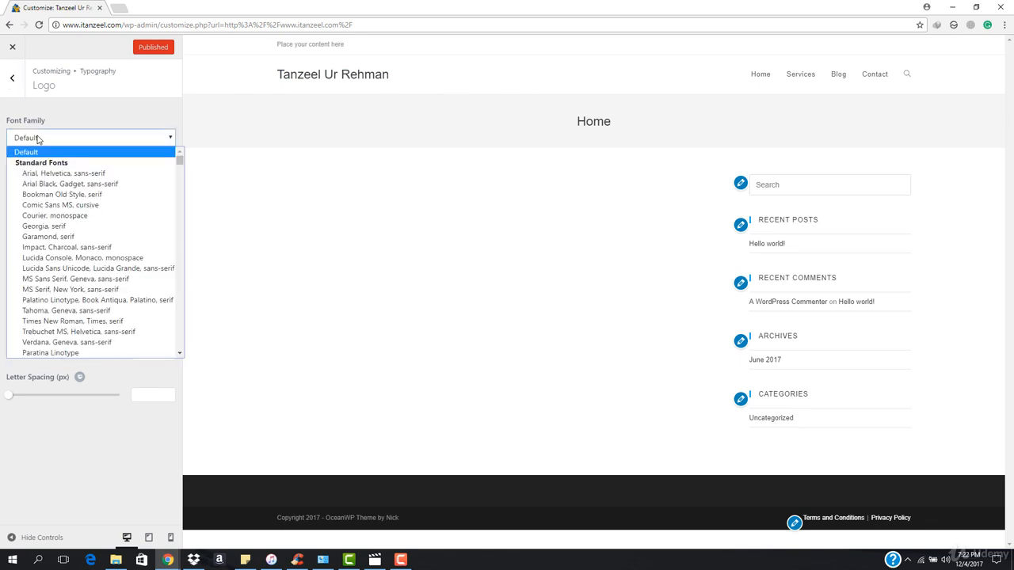
pyautogui.click(37, 140)
pyautogui.press('Down')
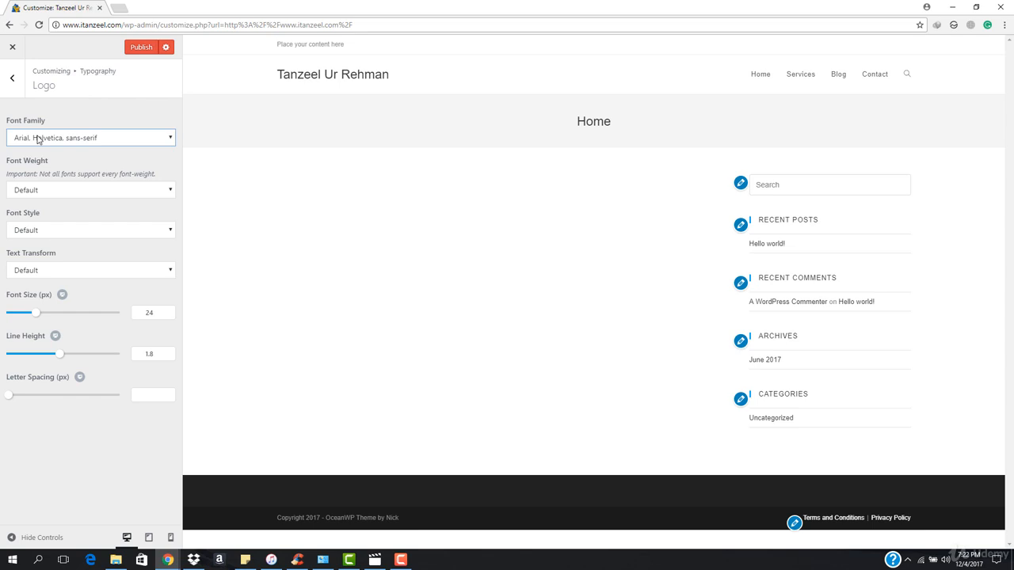
pyautogui.press('Down')
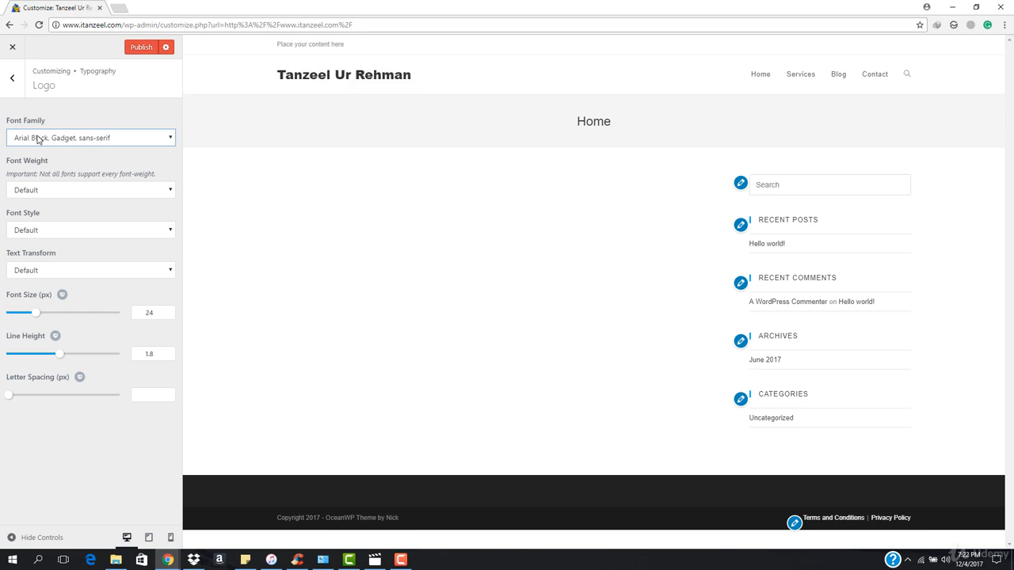
pyautogui.press('Down')
pyautogui.press('Down')
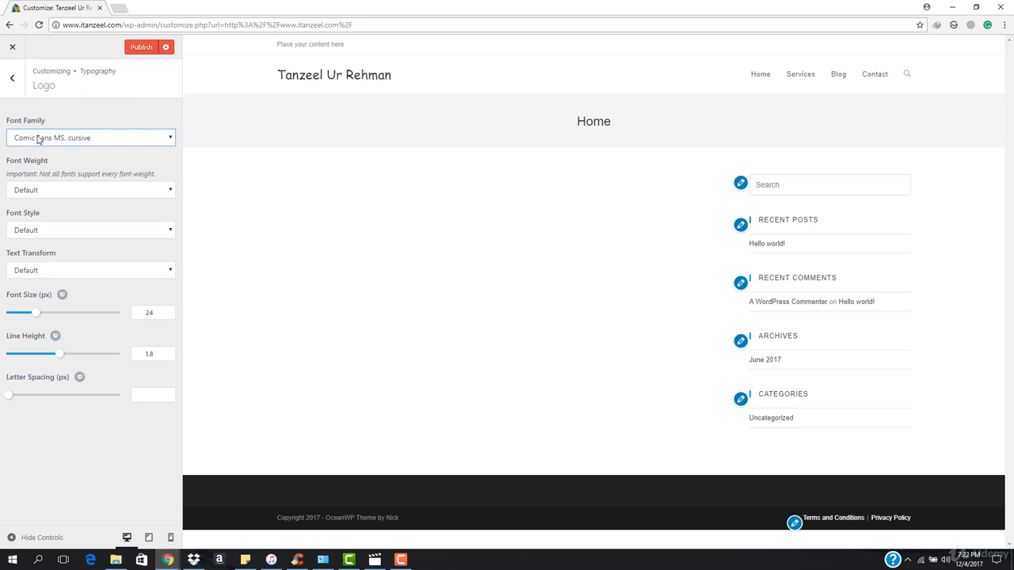
pyautogui.press('Down')
pyautogui.press('Down')
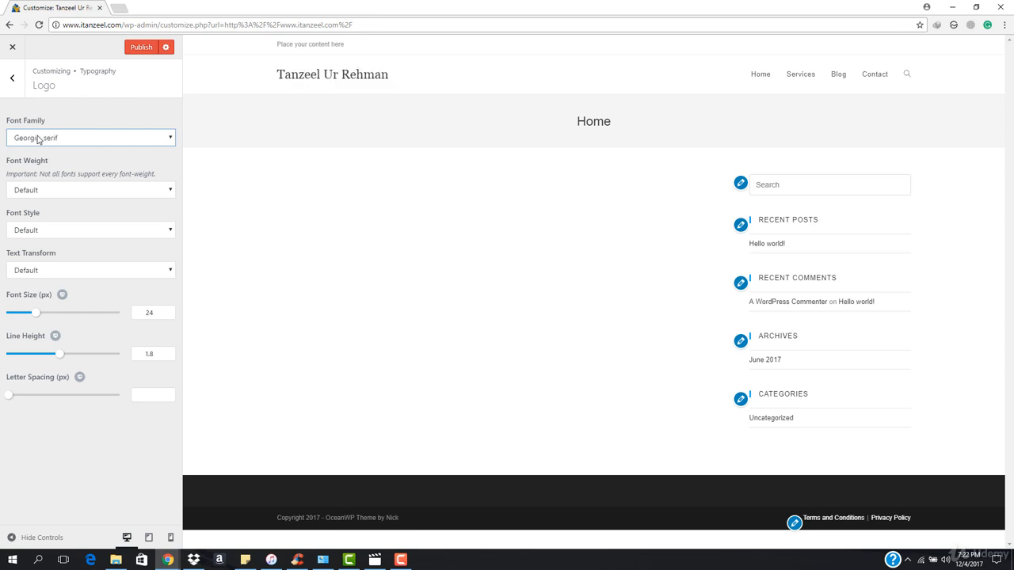
pyautogui.press('Down')
pyautogui.press('Down')
pyautogui.press('Down')
pyautogui.press('Down')
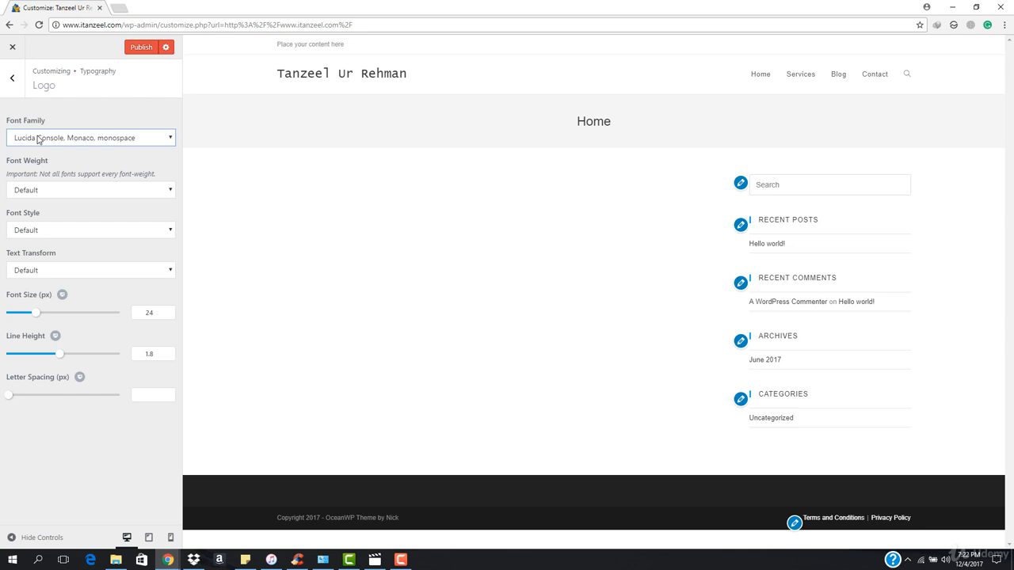
pyautogui.press('Down')
pyautogui.press('Down')
pyautogui.press('Down')
pyautogui.press('Down')
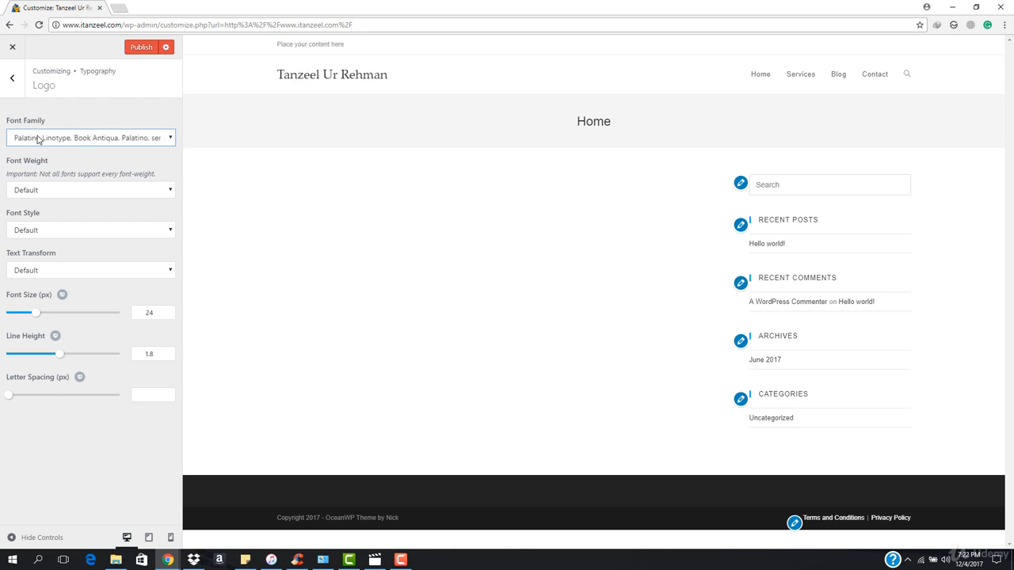
pyautogui.press('Down')
pyautogui.press('Down')
pyautogui.press('p')
pyautogui.press('Down')
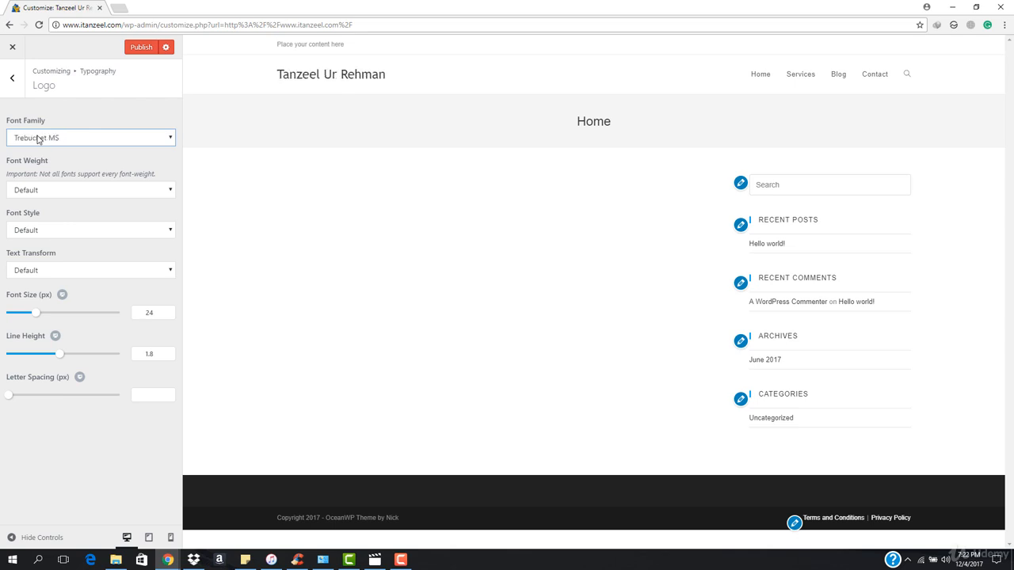
pyautogui.press('a')
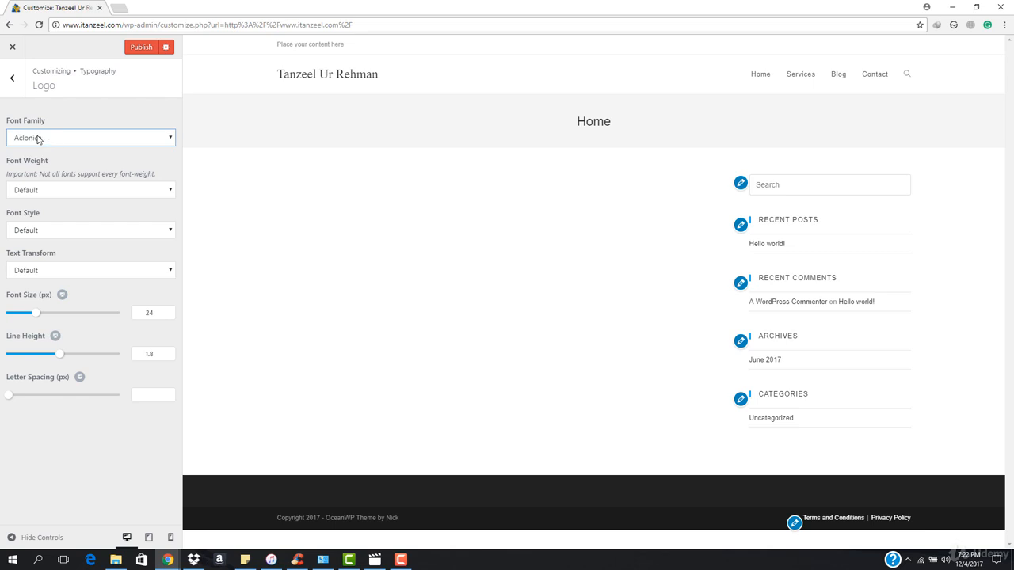
pyautogui.press('Down')
pyautogui.press('Down')
pyautogui.press('Down')
pyautogui.press('Down')
pyautogui.press('Down')
pyautogui.press('Up')
pyautogui.press('Down')
pyautogui.press('Down')
pyautogui.press('Up')
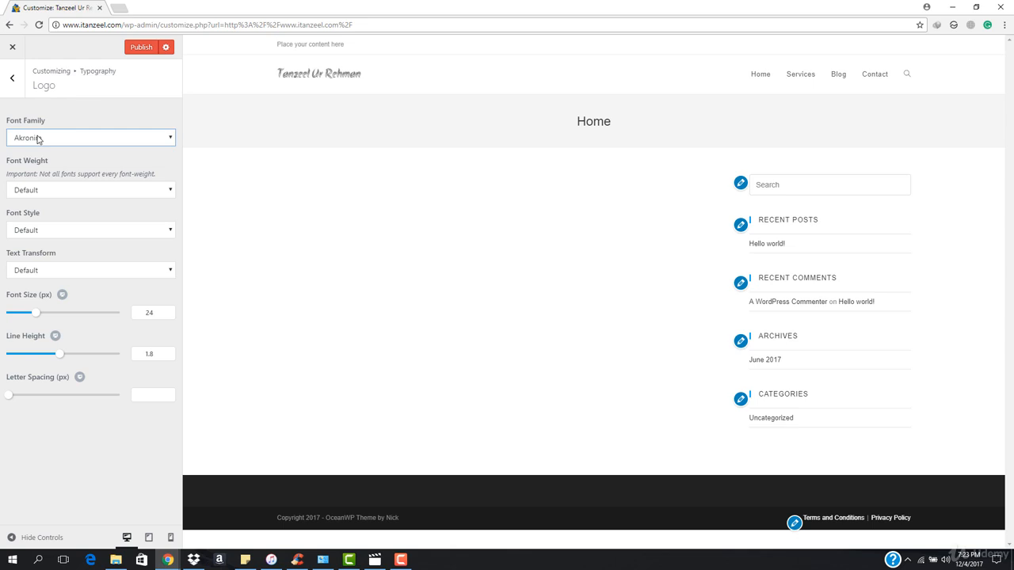
# Step: Set the logo's font size to 48 px and reduce its line height to 0.6
pyautogui.moveTo(36, 315); pyautogui.dragTo(56, 317)
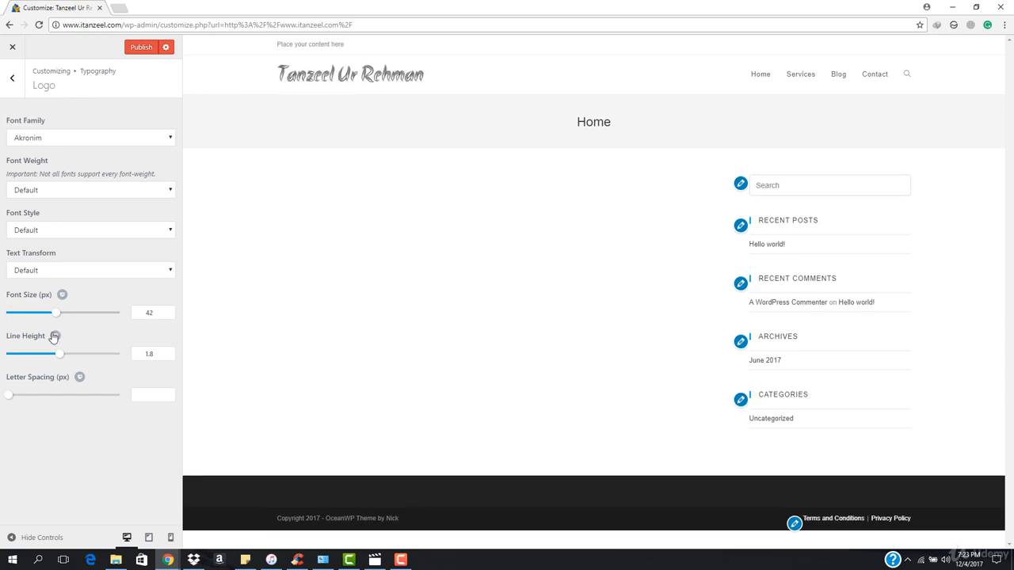
pyautogui.moveTo(60, 358); pyautogui.dragTo(26, 357)
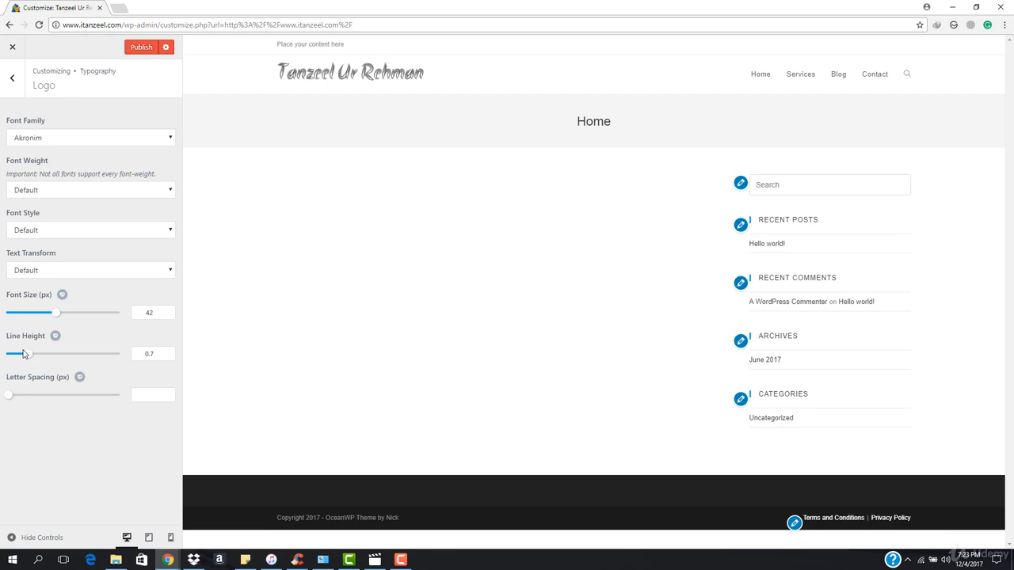
pyautogui.moveTo(56, 318); pyautogui.dragTo(61, 318)
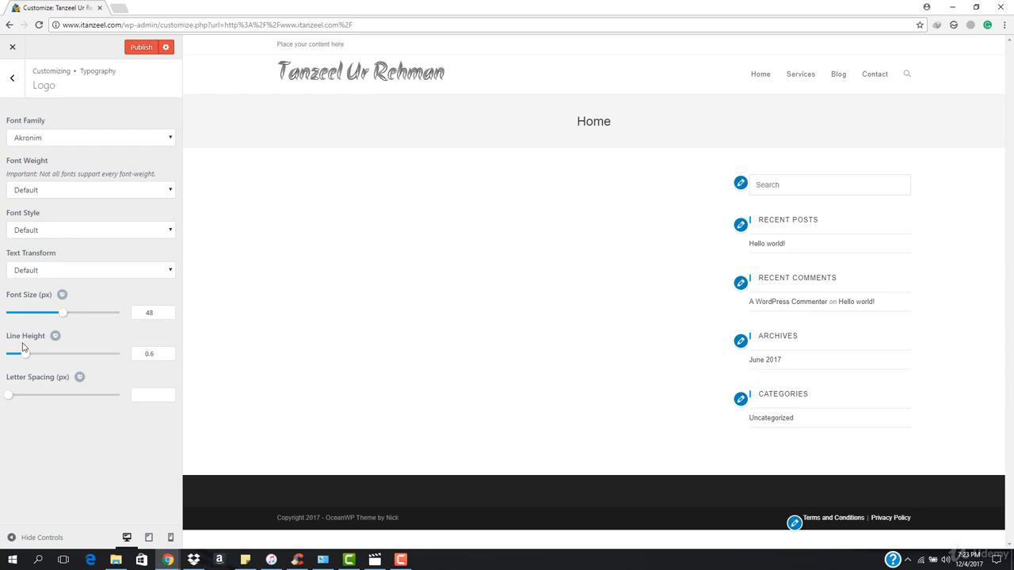
# Step: Set the logo's line height to 1.6 and its letter spacing to 0 px
pyautogui.moveTo(26, 356); pyautogui.dragTo(118, 357)
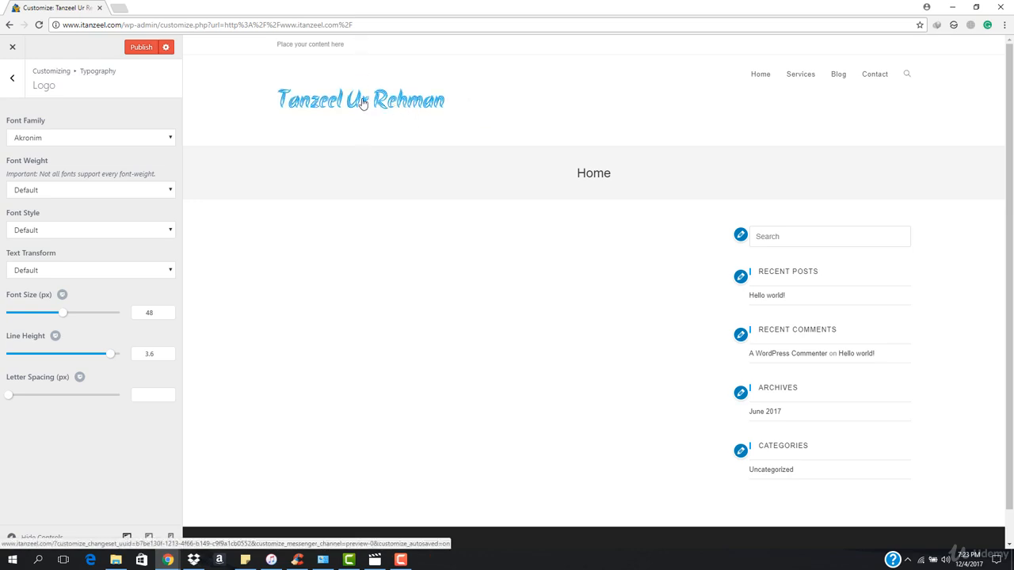
pyautogui.moveTo(110, 360); pyautogui.dragTo(52, 357)
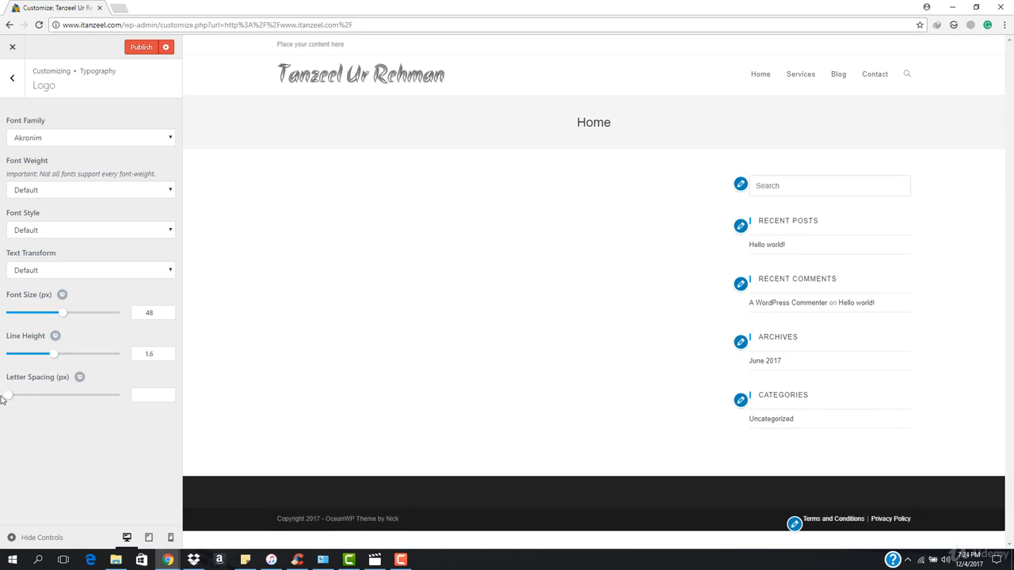
pyautogui.moveTo(7, 399)
pyautogui.mouseDown()
pyautogui.moveTo(35, 402)
pyautogui.moveTo(2, 394)
pyautogui.mouseUp()
# Step: Check the available publish actions and publish the logo typography changes
pyautogui.click(165, 47)
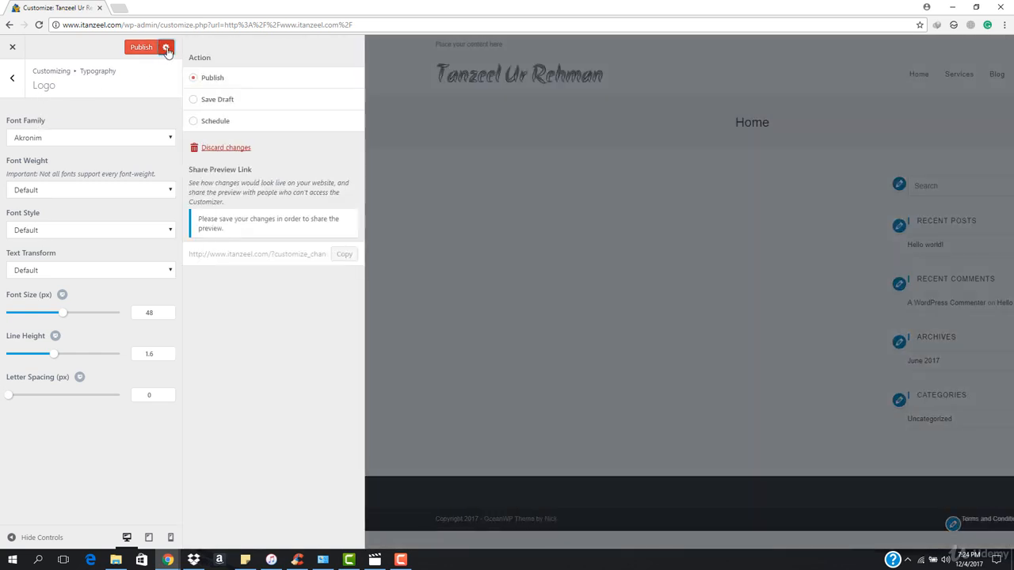
pyautogui.click(166, 48)
pyautogui.click(142, 49)
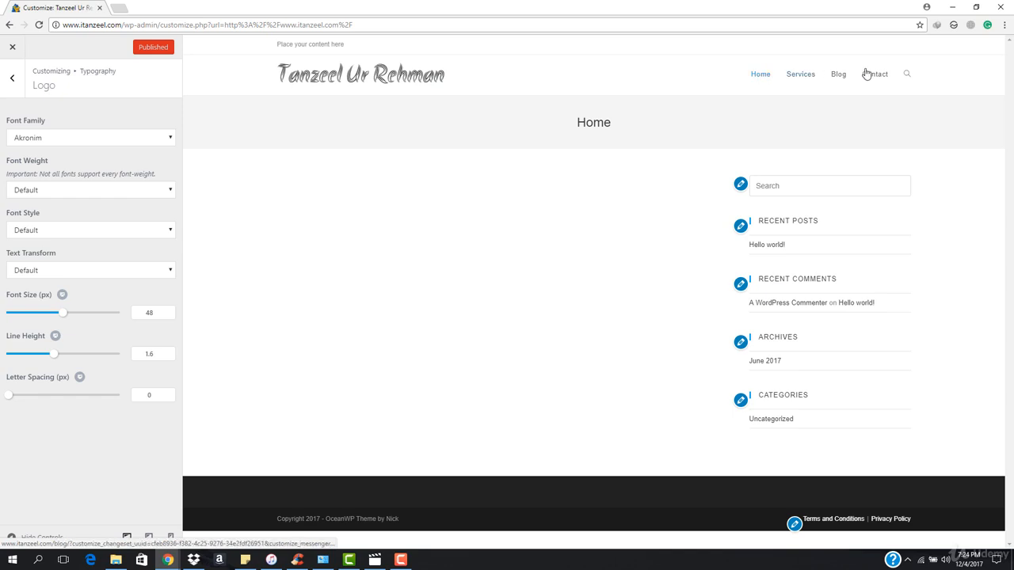
# Step: Leave the Typography settings and open the General settings of the Top Bar
pyautogui.click(12, 81)
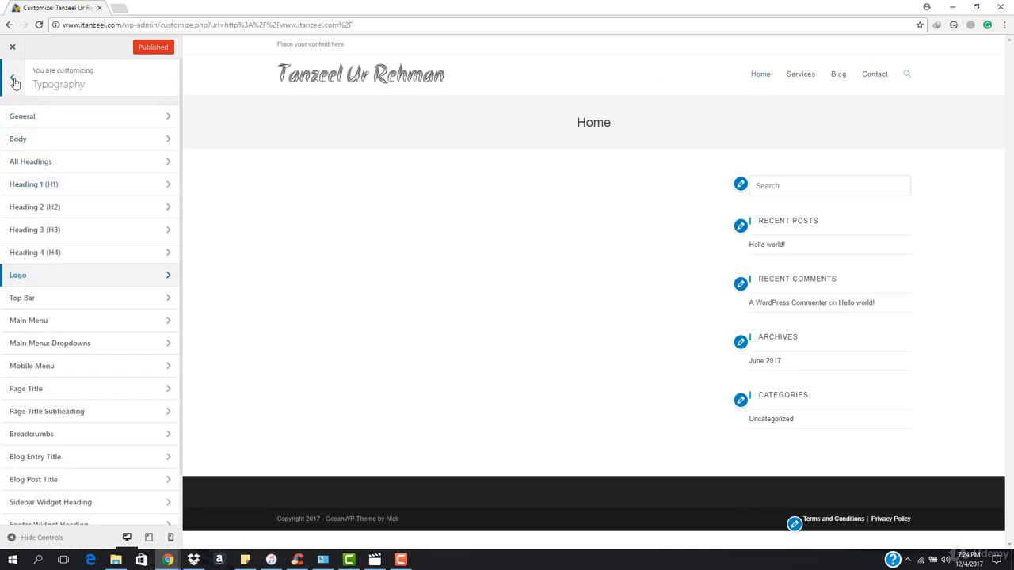
pyautogui.click(14, 82)
pyautogui.click(80, 304)
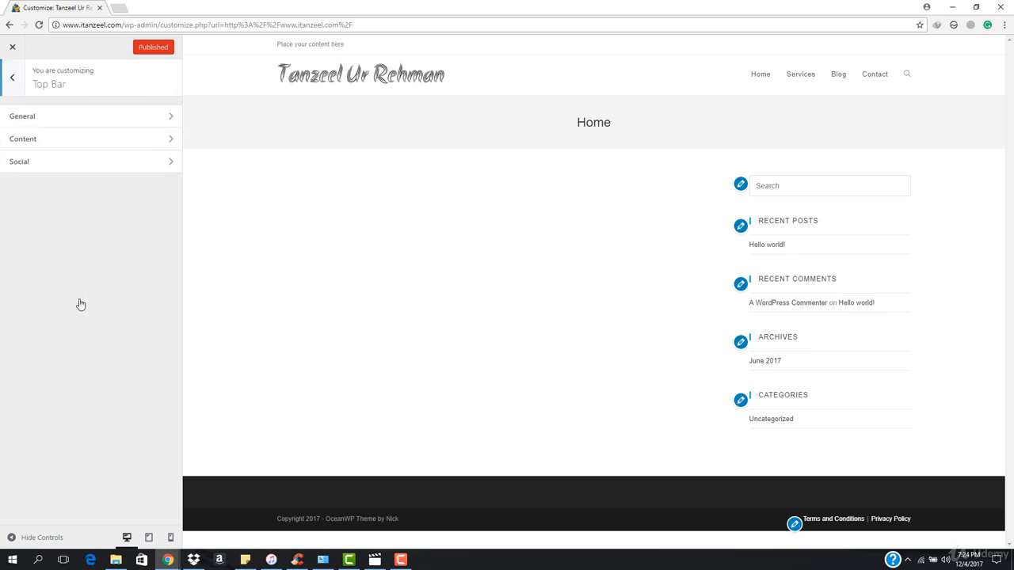
pyautogui.click(68, 125)
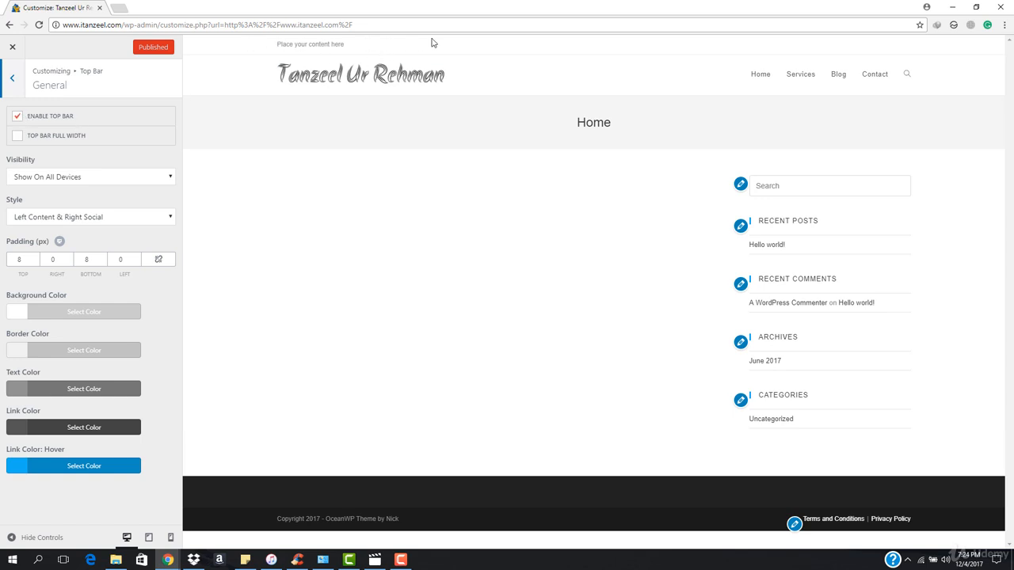
# Step: Try the full-width top bar and the Hide On Mobile visibility, reverting to normal width and Show On All Devices
pyautogui.click(17, 139)
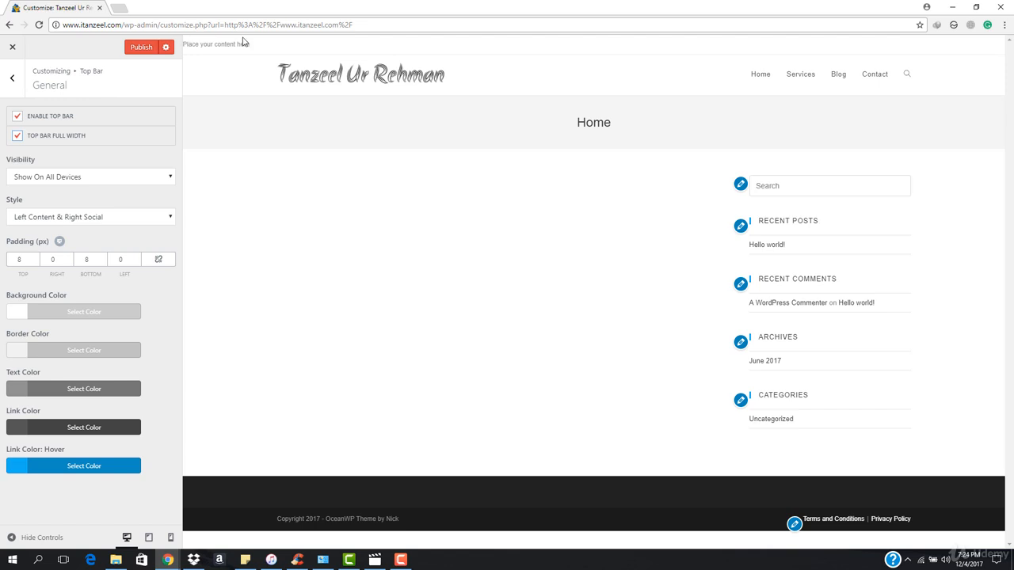
pyautogui.click(16, 136)
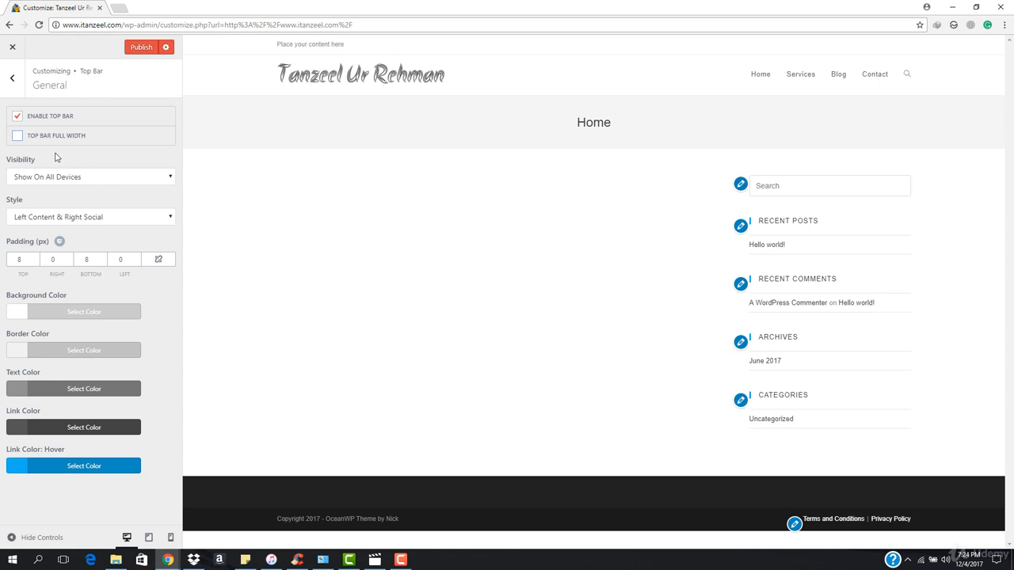
pyautogui.click(78, 176)
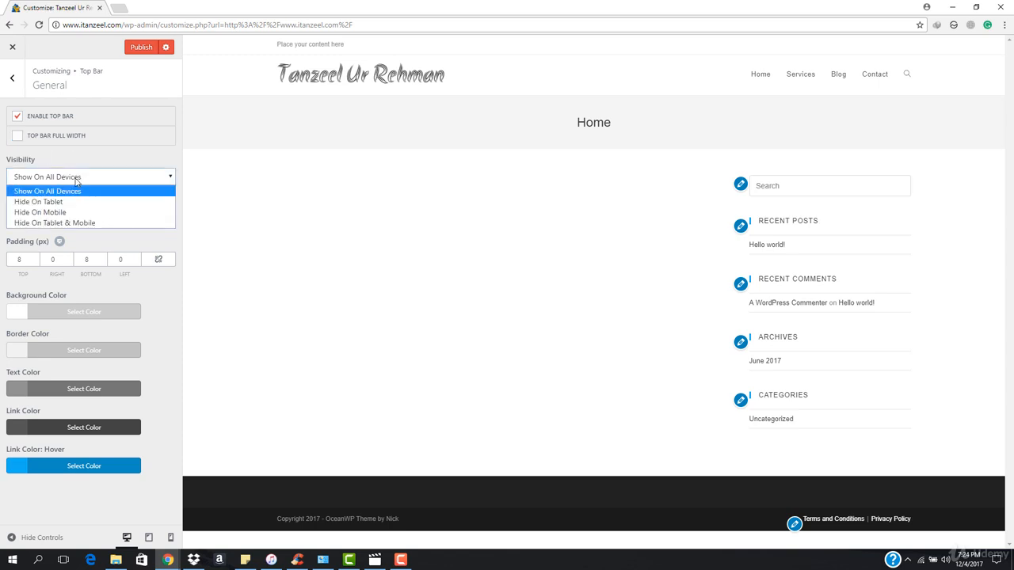
pyautogui.click(41, 213)
pyautogui.click(72, 177)
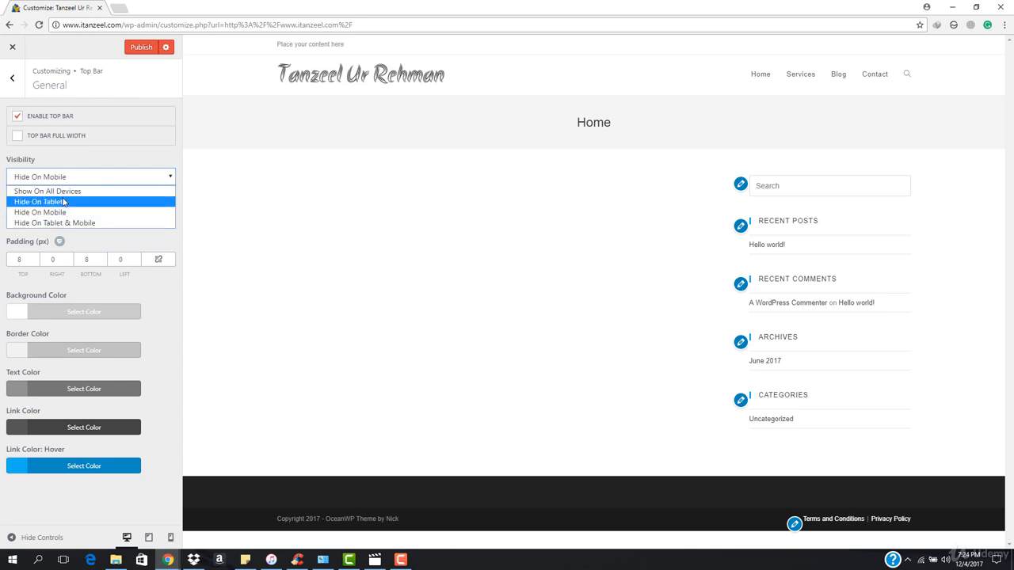
pyautogui.click(59, 191)
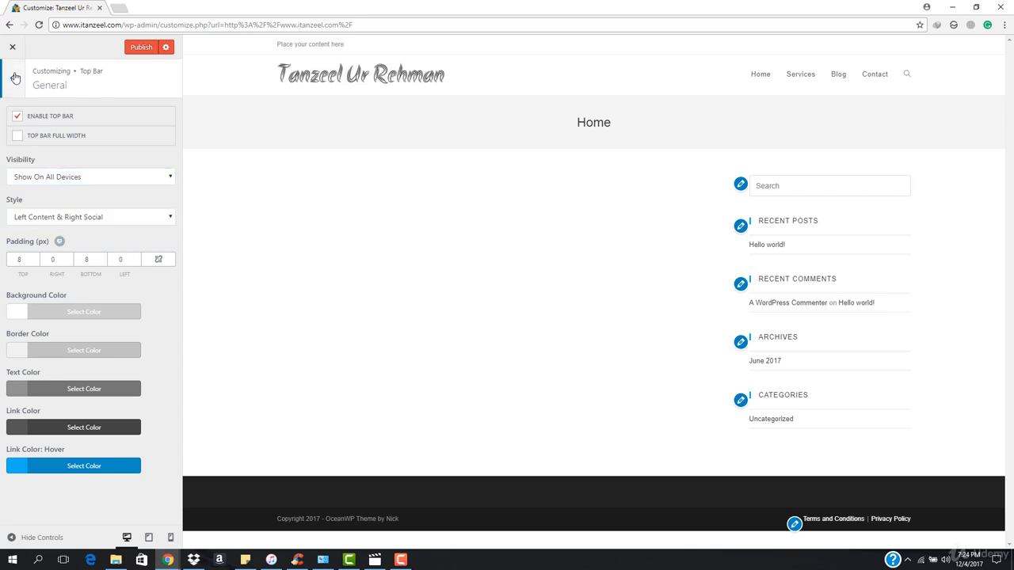
# Step: Clear the placeholder text from the Top Bar's Content settings
pyautogui.click(15, 77)
pyautogui.click(60, 136)
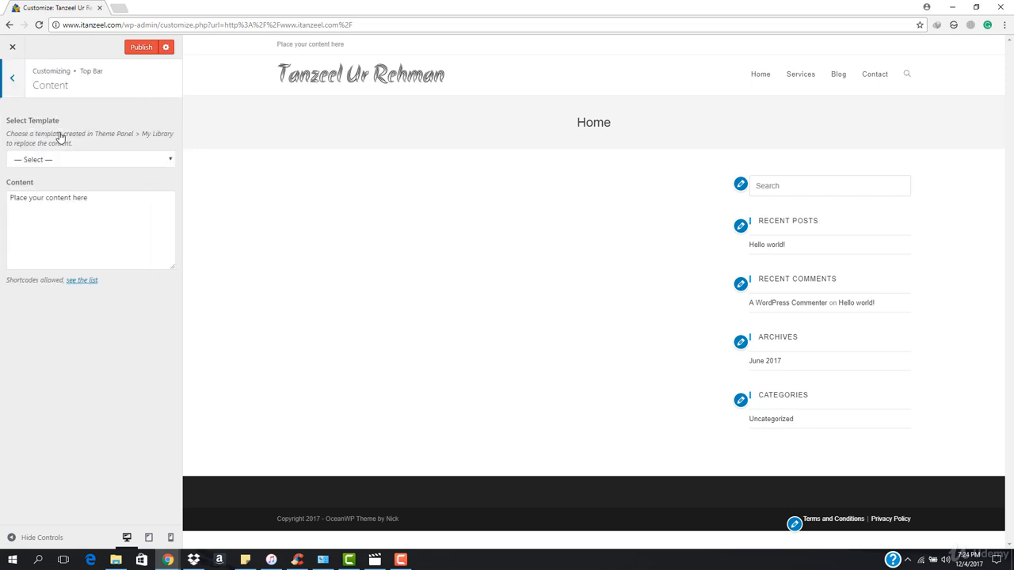
pyautogui.click(90, 165)
pyautogui.click(90, 165)
pyautogui.click(71, 233)
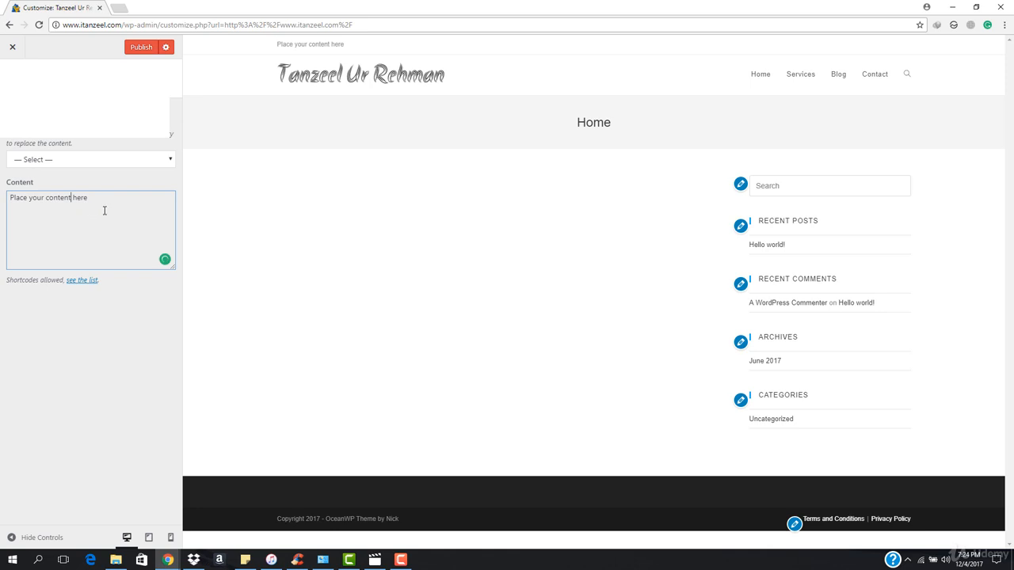
pyautogui.doubleClick(80, 197)
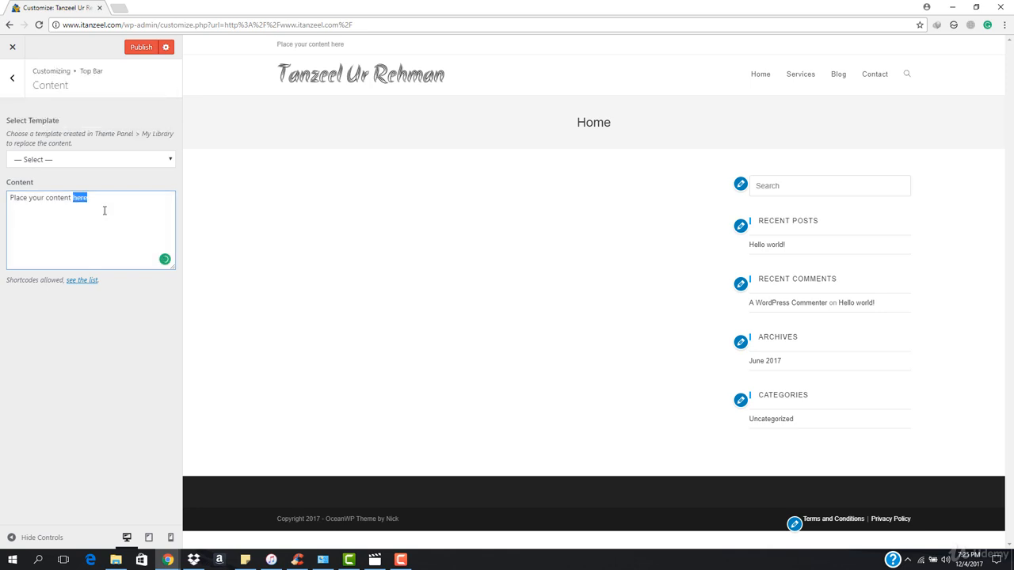
pyautogui.click(123, 231)
pyautogui.hotkey('ctrl', 'a')
pyautogui.press('BackSpace')
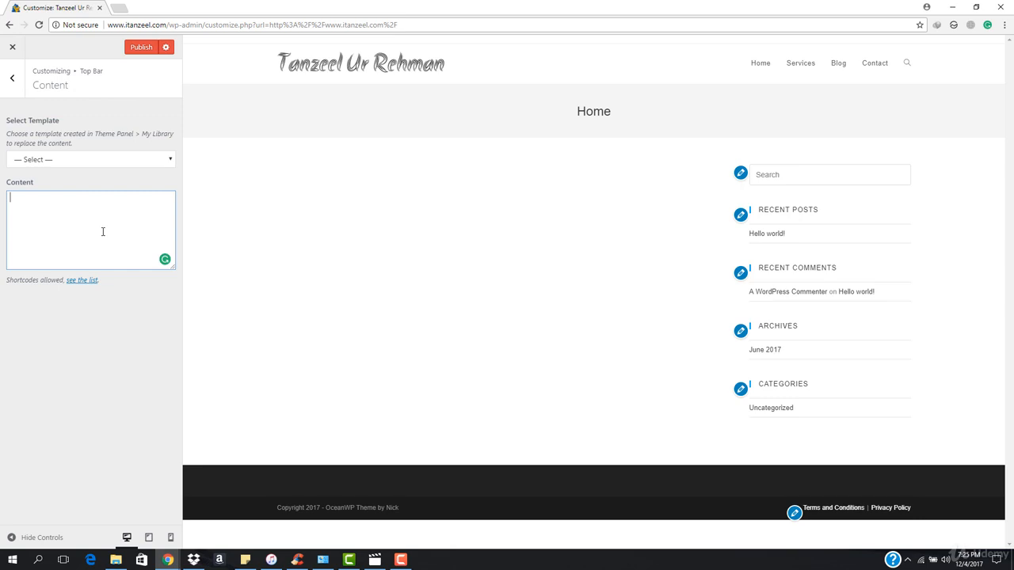
# Step: Search the web in a new tab for "phone icon font awesome" and open the fa-phone page to select its code
pyautogui.click(119, 9)
pyautogui.write('pho')
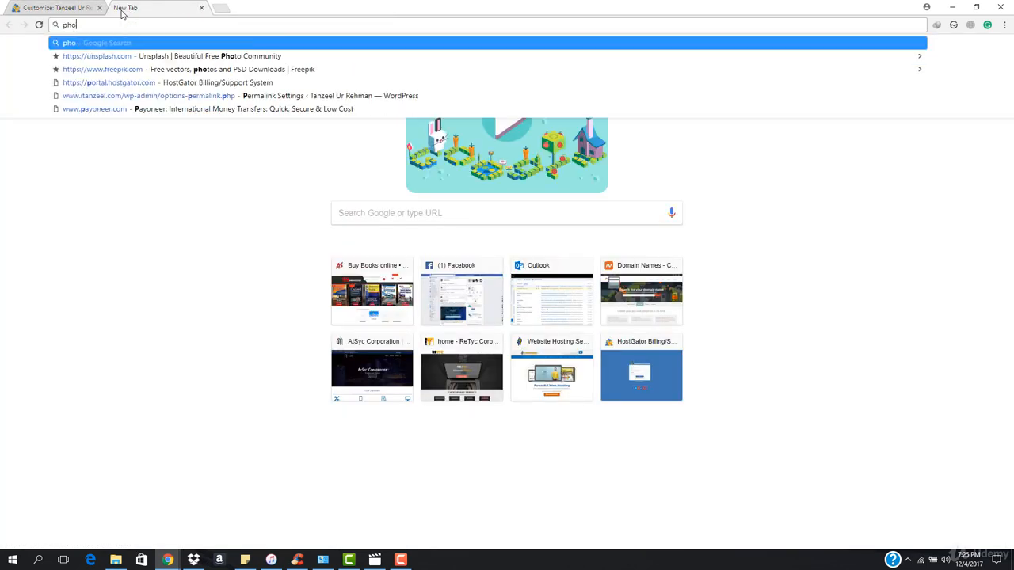
pyautogui.write('ne icon')
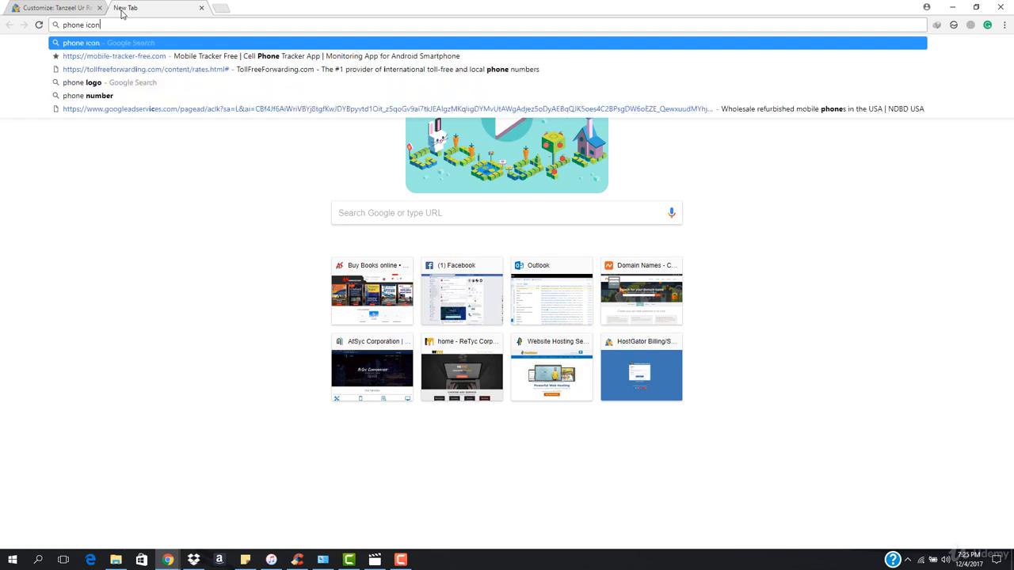
pyautogui.press('Down')
pyautogui.press('Down')
pyautogui.press('Down')
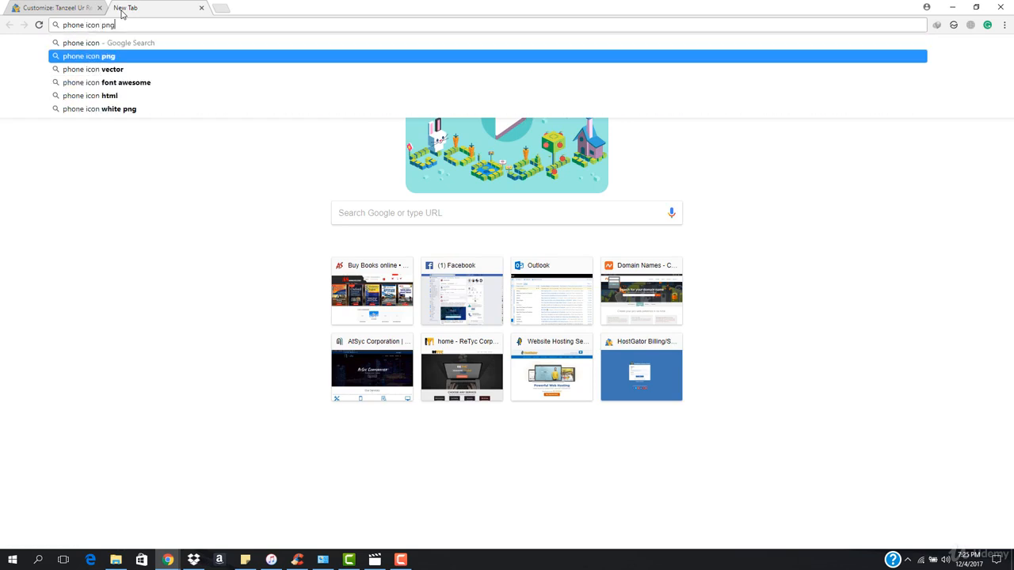
pyautogui.press('Return')
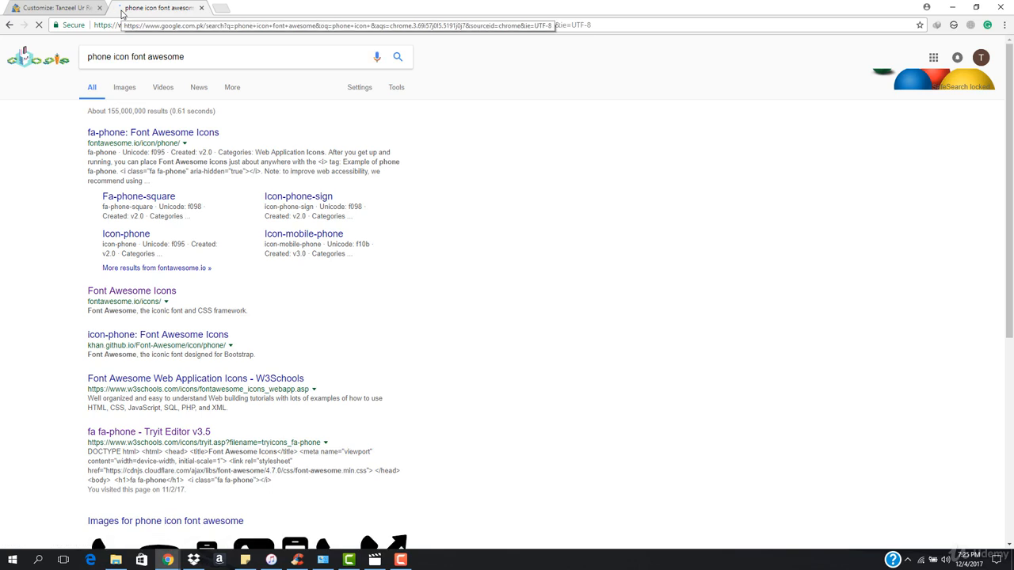
pyautogui.click(190, 132)
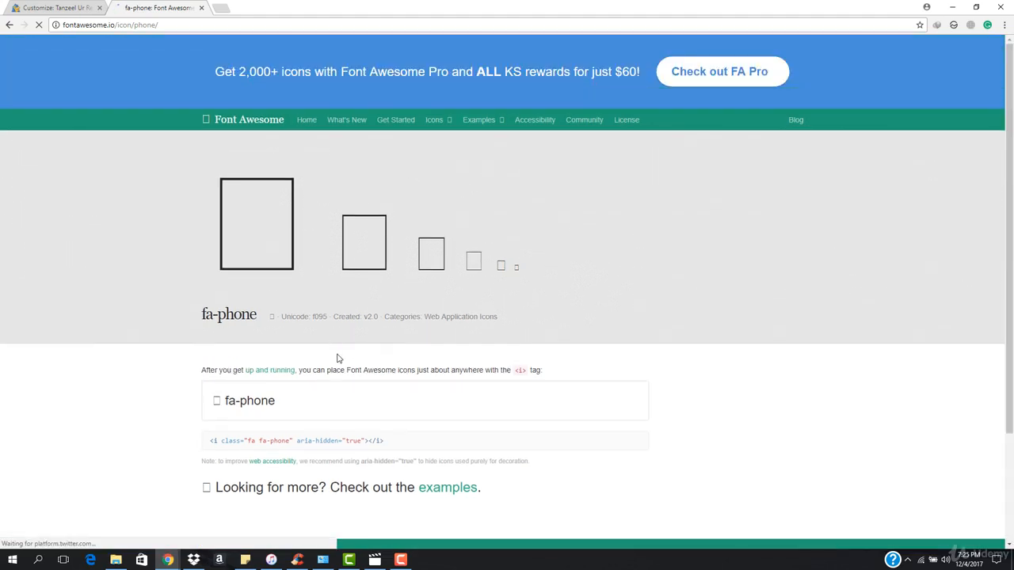
pyautogui.tripleClick(301, 440)
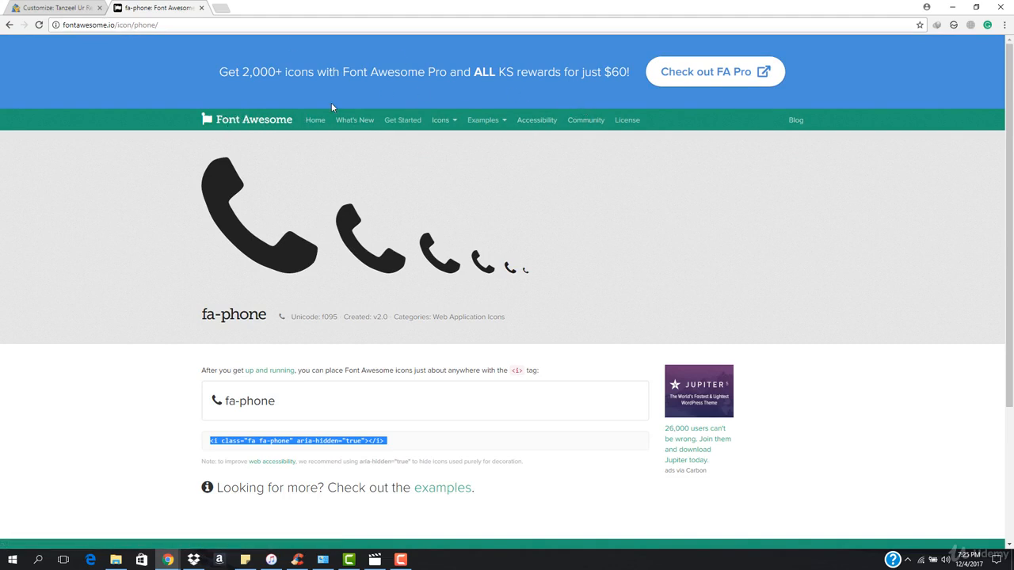
# Step: Look over the Font Awesome home page, search its icon library for "phone" and open the phone-square icon
pyautogui.click(233, 127)
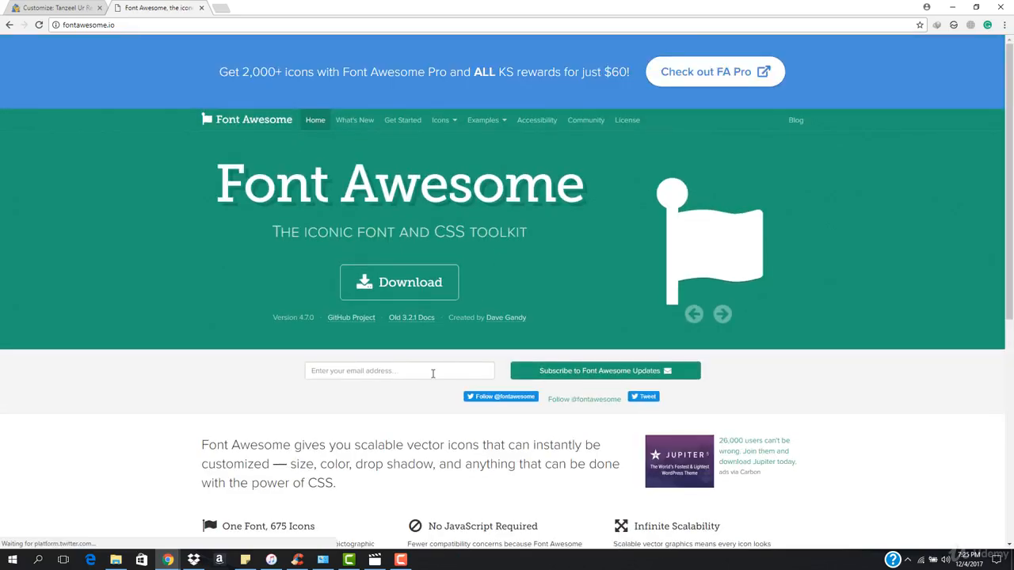
pyautogui.scroll(-5, 479, 371)
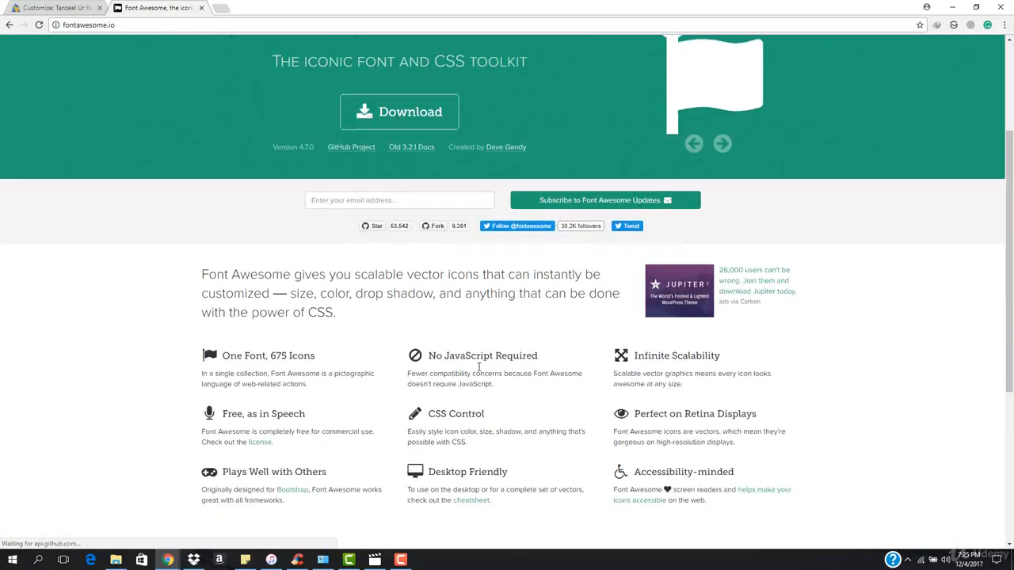
pyautogui.scroll(-1, 546, 378)
pyautogui.scroll(6, 547, 376)
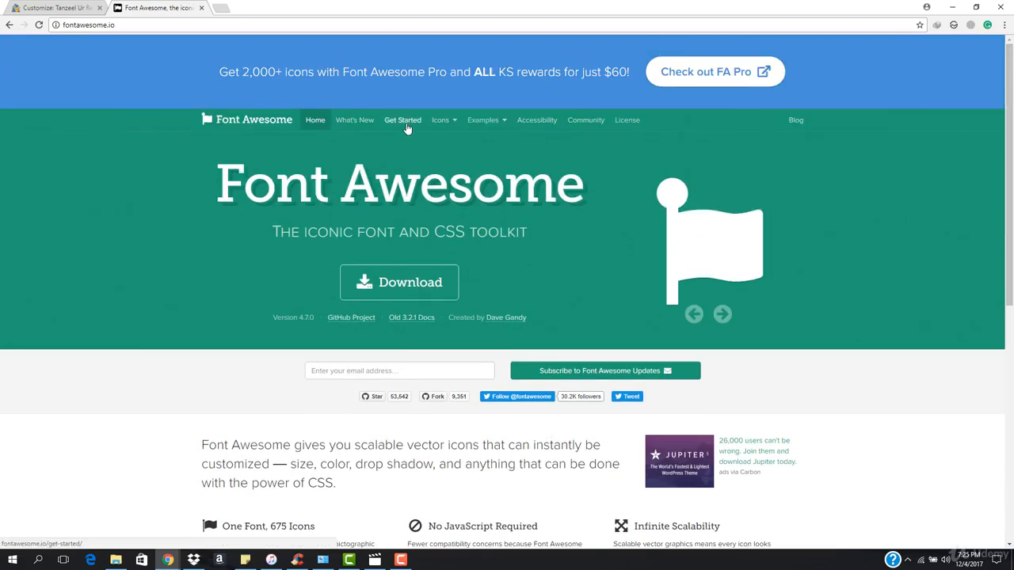
pyautogui.click(441, 125)
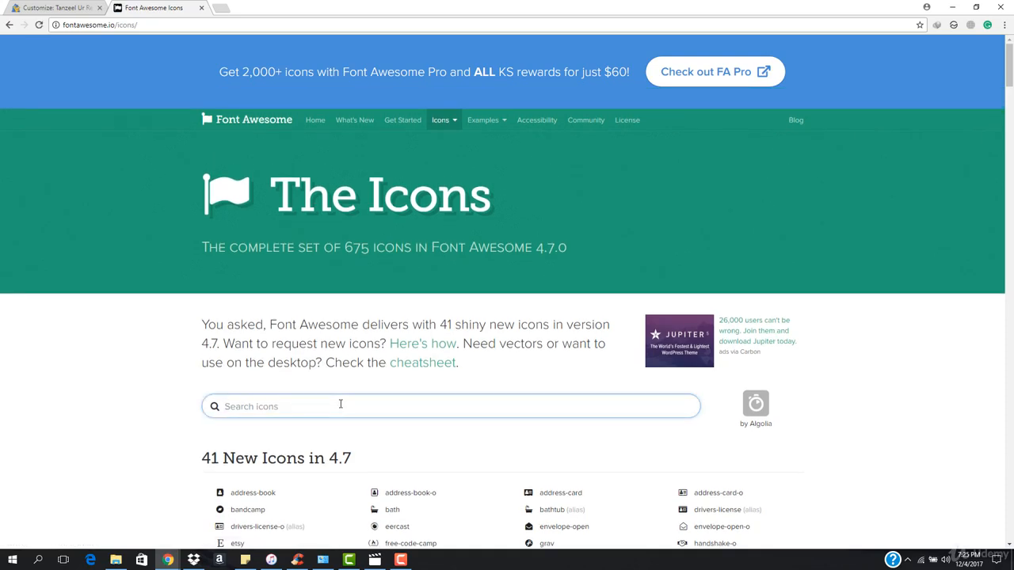
pyautogui.write('phone')
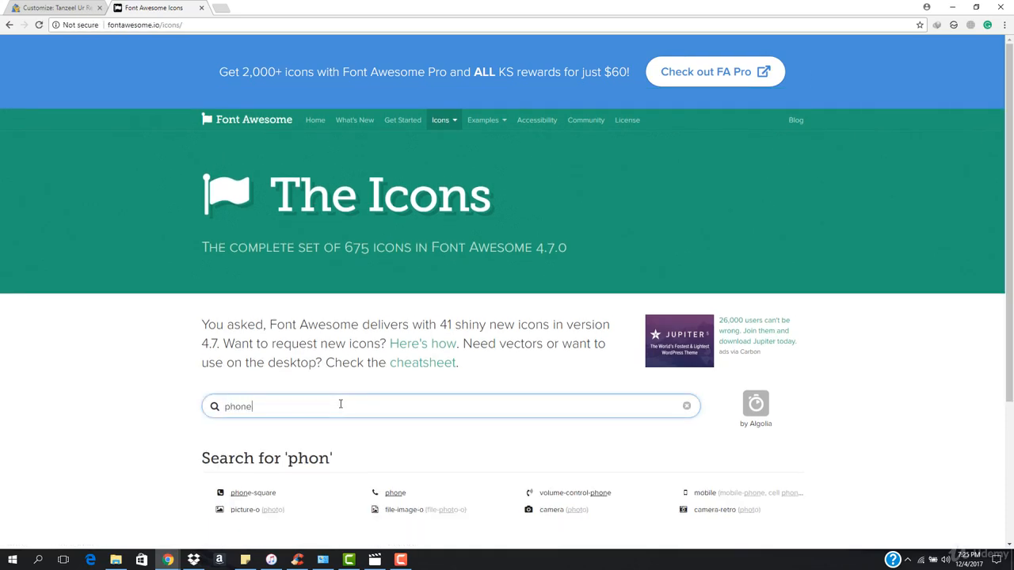
pyautogui.scroll(-2, 341, 404)
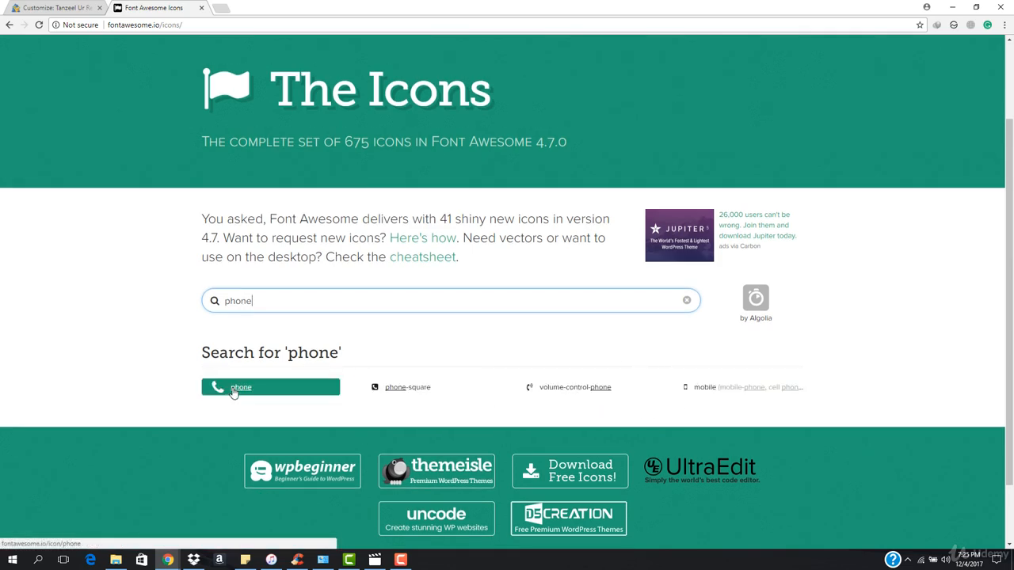
pyautogui.click(402, 392)
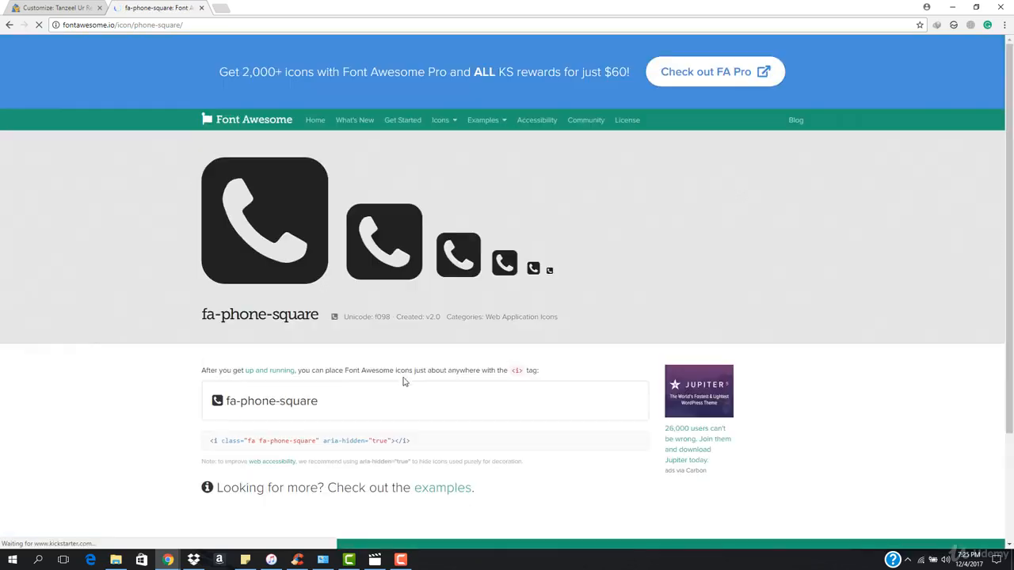
# Step: Copy the fa-phone-square icon code and paste it into the top bar content in the customizer
pyautogui.scroll(-2, 394, 346)
pyautogui.tripleClick(390, 334)
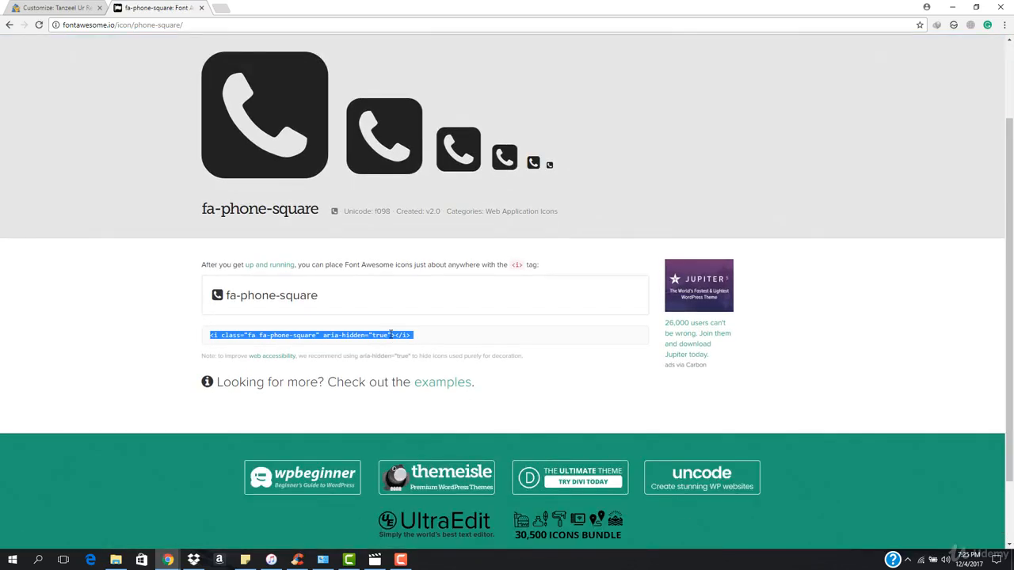
pyautogui.rightClick(326, 339)
pyautogui.click(386, 349)
pyautogui.click(71, 8)
pyautogui.hotkey('ctrl', 'v')
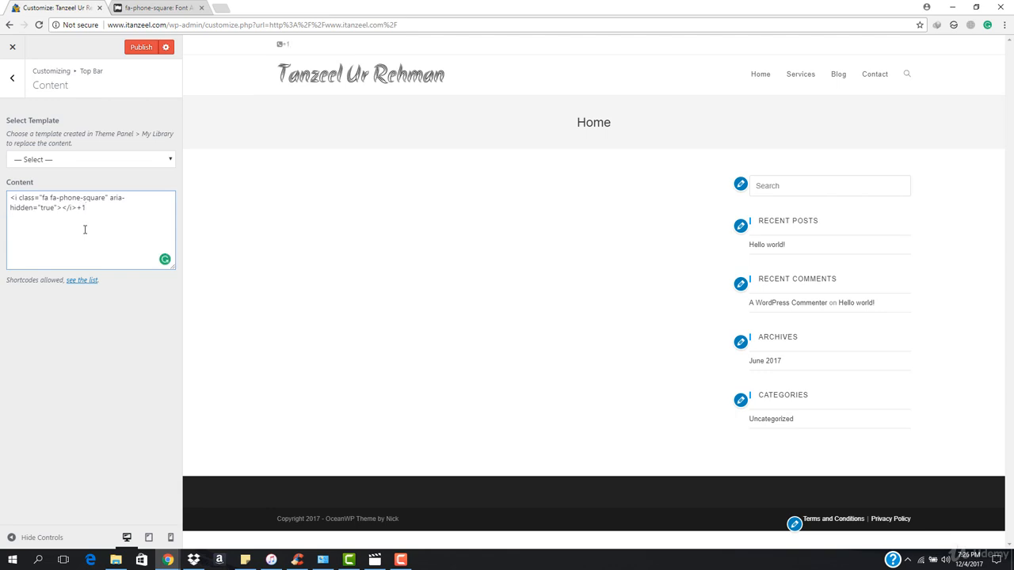
# Step: Enter the contact phone number after the phone icon code, separated from it by a space
pyautogui.press('BackSpace')
pyautogui.write('9233')
pyautogui.press('BackSpace')
pyautogui.press('BackSpace')
pyautogui.click(76, 208)
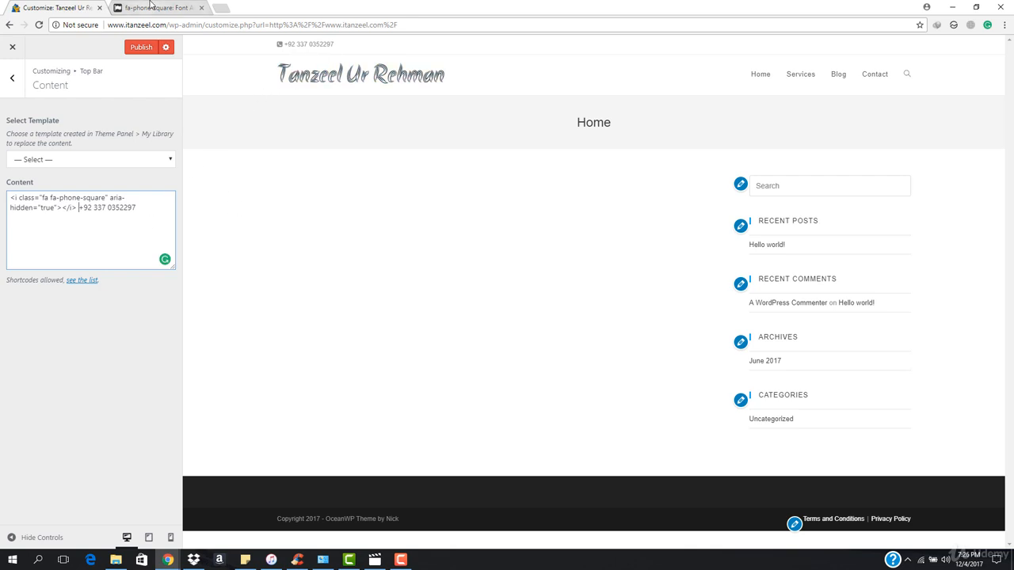
# Step: Return to Font Awesome, search its icon library for "email" and open the envelope-o icon
pyautogui.click(151, 7)
pyautogui.scroll(1, 390, 245)
pyautogui.scroll(1, 391, 245)
pyautogui.click(445, 123)
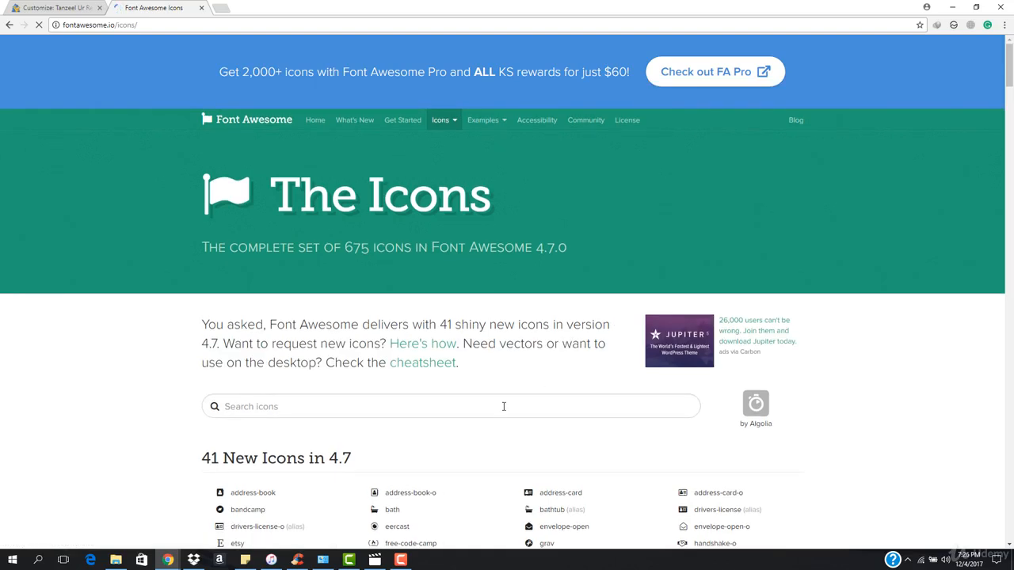
pyautogui.click(503, 406)
pyautogui.write('email')
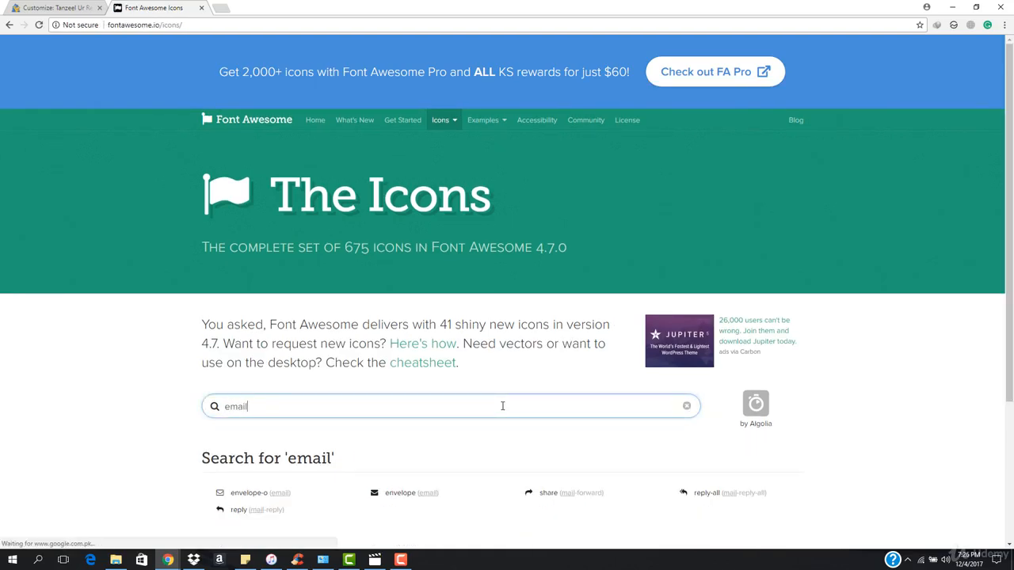
pyautogui.scroll(-2, 502, 406)
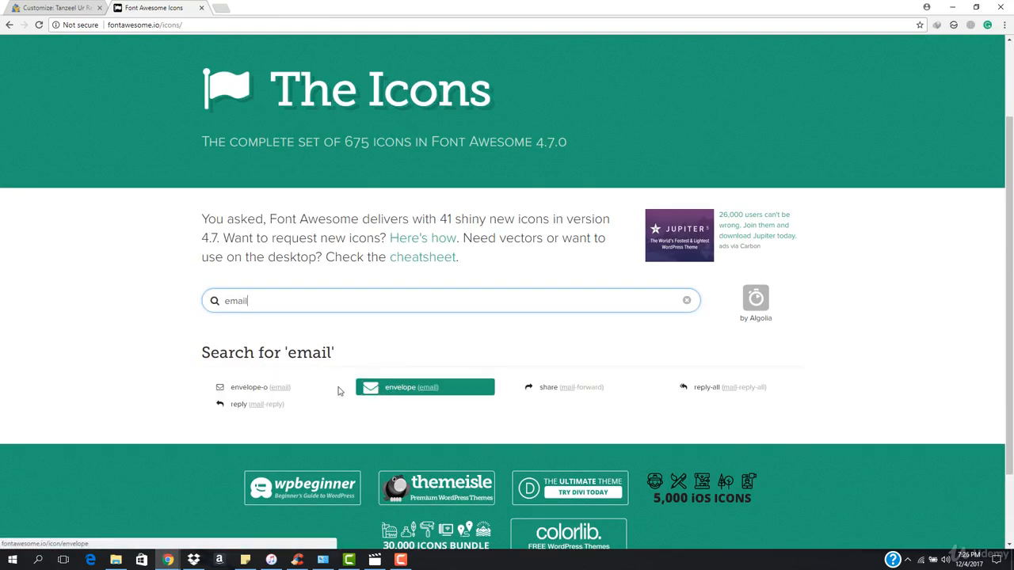
pyautogui.click(266, 387)
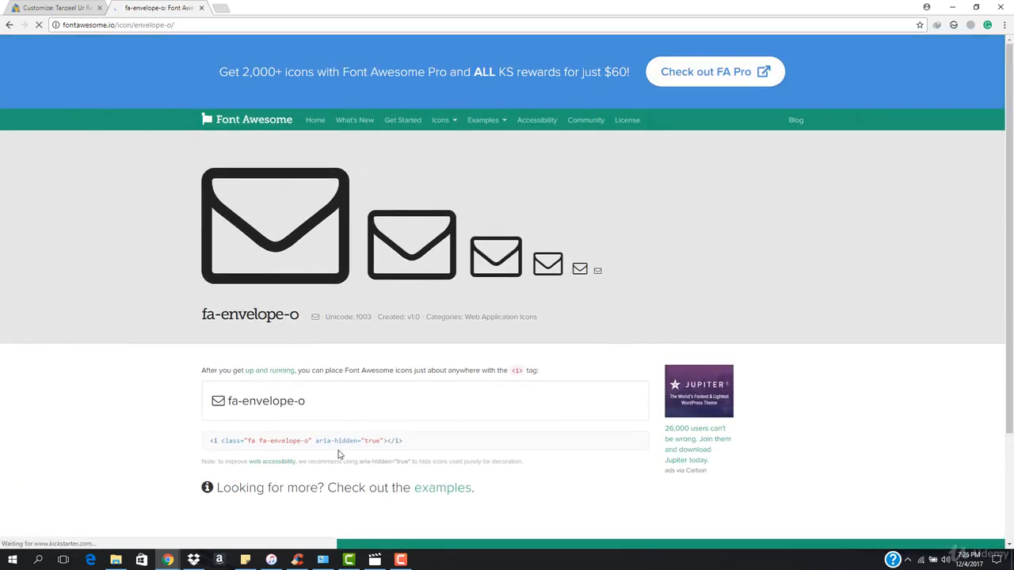
# Step: Copy the fa-envelope-o icon code and paste it after the phone number in the customizer's top bar content
pyautogui.tripleClick(348, 440)
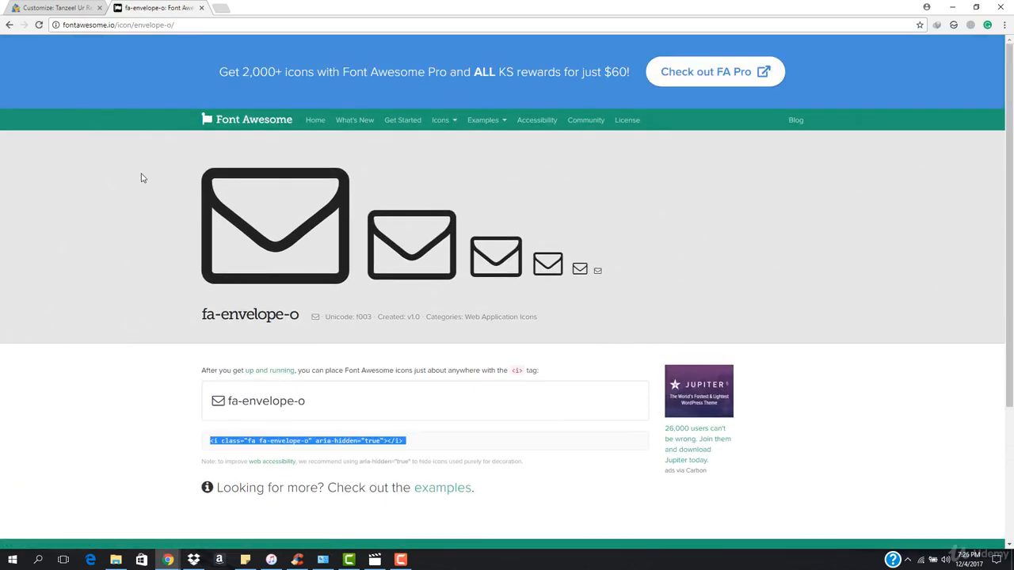
pyautogui.click(75, 7)
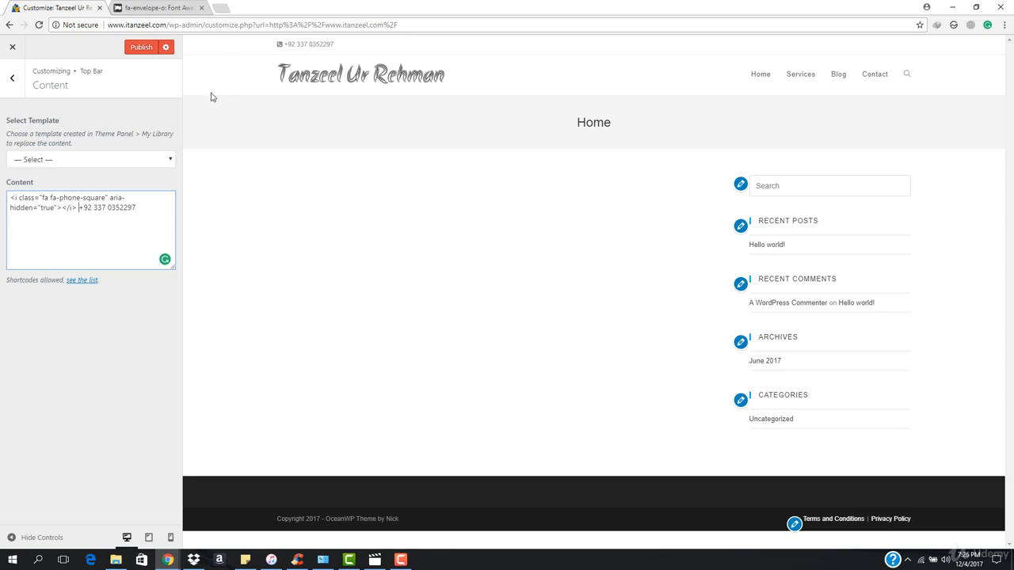
pyautogui.click(155, 206)
pyautogui.hotkey('ctrl', 'v')
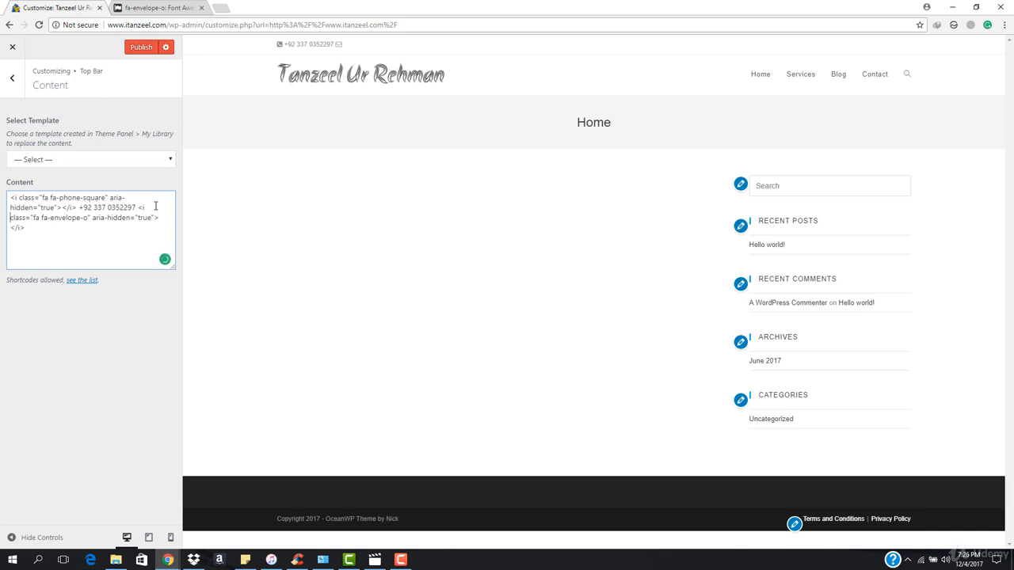
# Step: Insert "&nbsp;" between the phone number and the envelope icon code, and enter the contact e-mail address after that code
pyautogui.press('Right')
pyautogui.press('Right')
pyautogui.press('Right')
pyautogui.press('Right')
pyautogui.press('Right')
pyautogui.press('Right')
pyautogui.press('Right')
pyautogui.press('Right')
pyautogui.press('Right')
pyautogui.press('Right')
pyautogui.press('Right')
pyautogui.press('Right')
pyautogui.press('Right')
pyautogui.press('Right')
pyautogui.write('&nbsp;')
pyautogui.write('@ita')
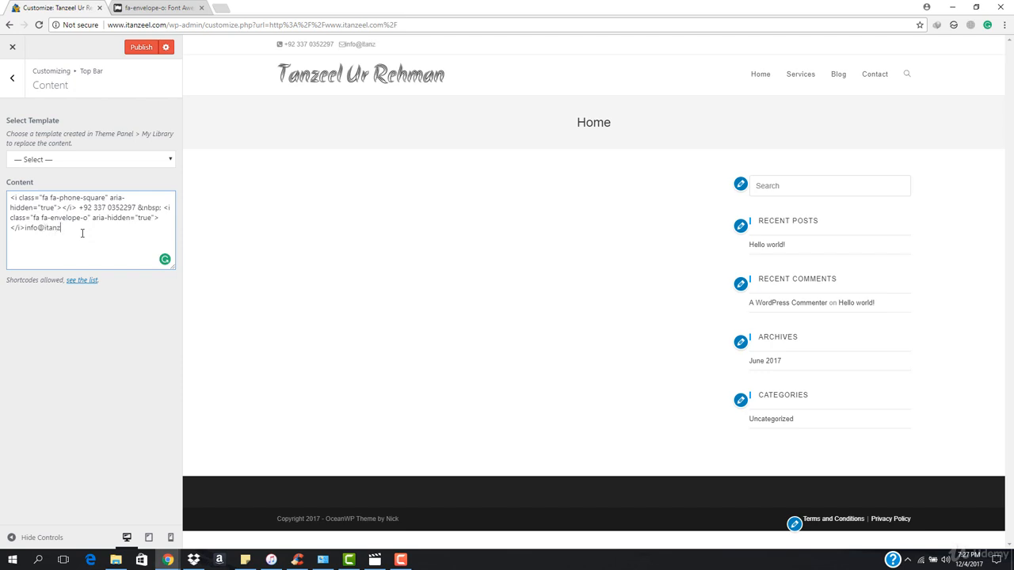
pyautogui.write('nzeel.com')
# Step: Go back to the Font Awesome icon library, search for "email" and open the solid envelope icon
pyautogui.click(128, 7)
pyautogui.click(8, 24)
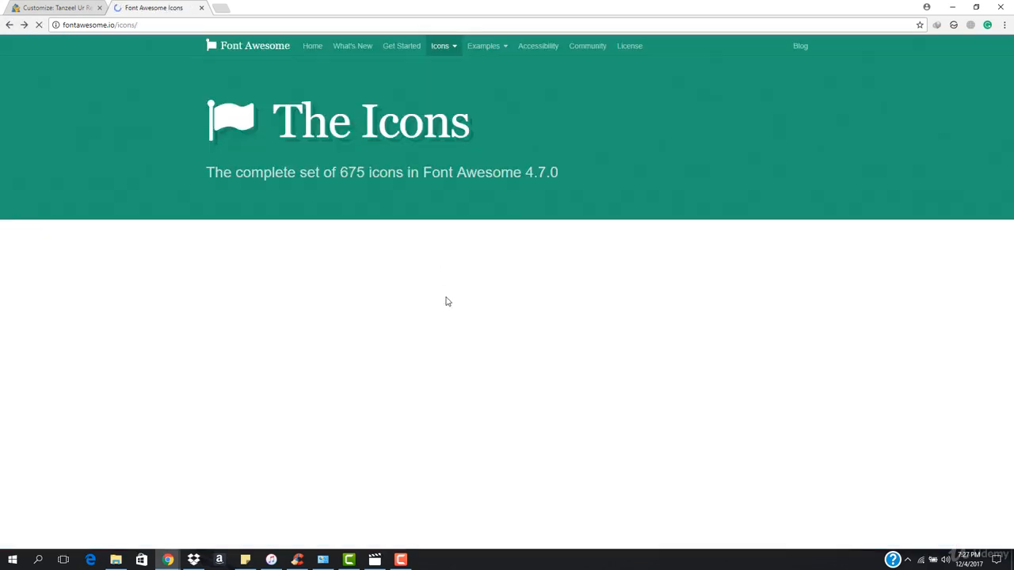
pyautogui.click(414, 301)
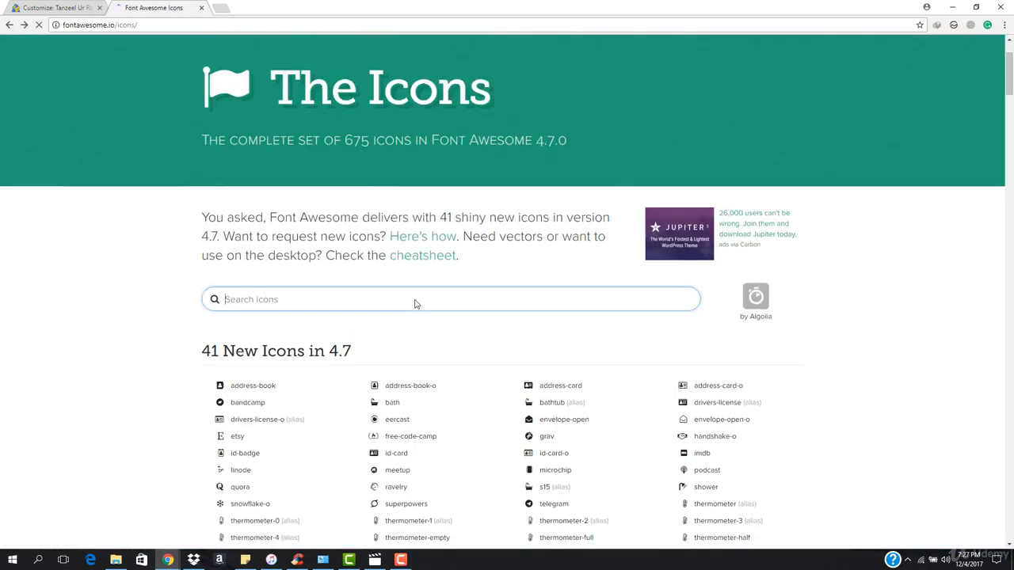
pyautogui.write('em,')
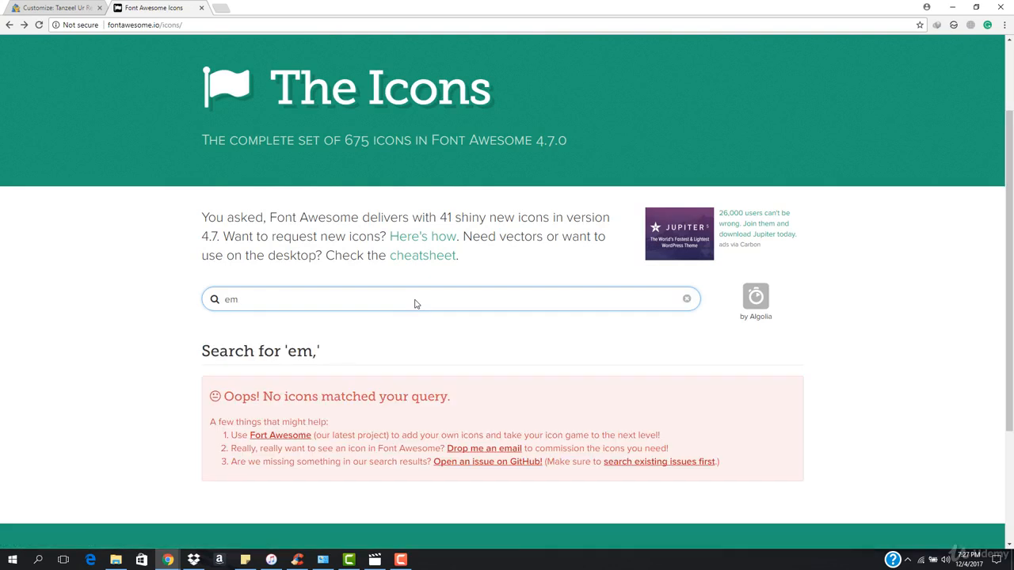
pyautogui.press('BackSpace')
pyautogui.write('ail')
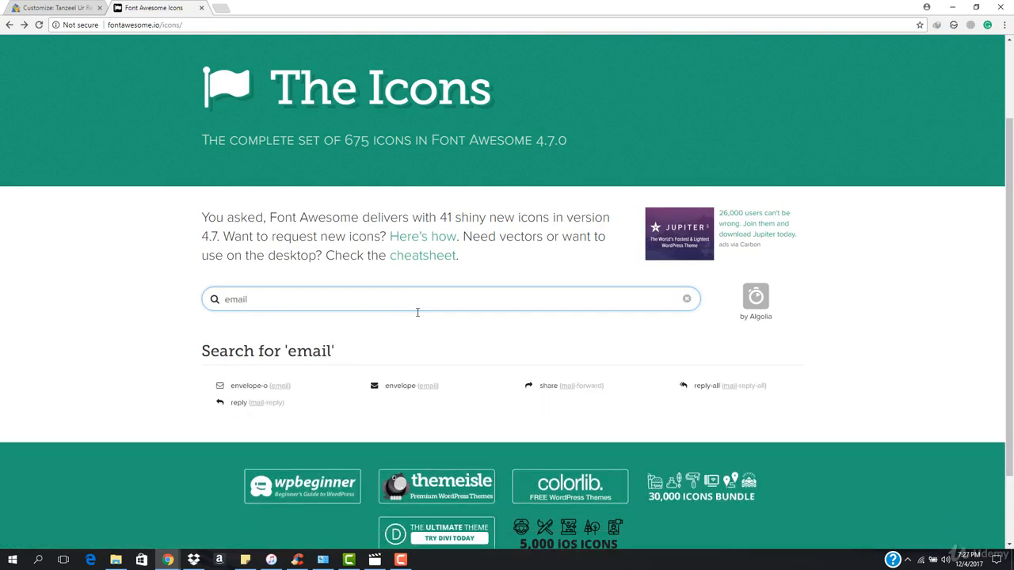
pyautogui.click(409, 386)
# Step: Check the fa-envelope icon code, change the email icon's class to fa-envelope in the top bar content and publish
pyautogui.click(51, 8)
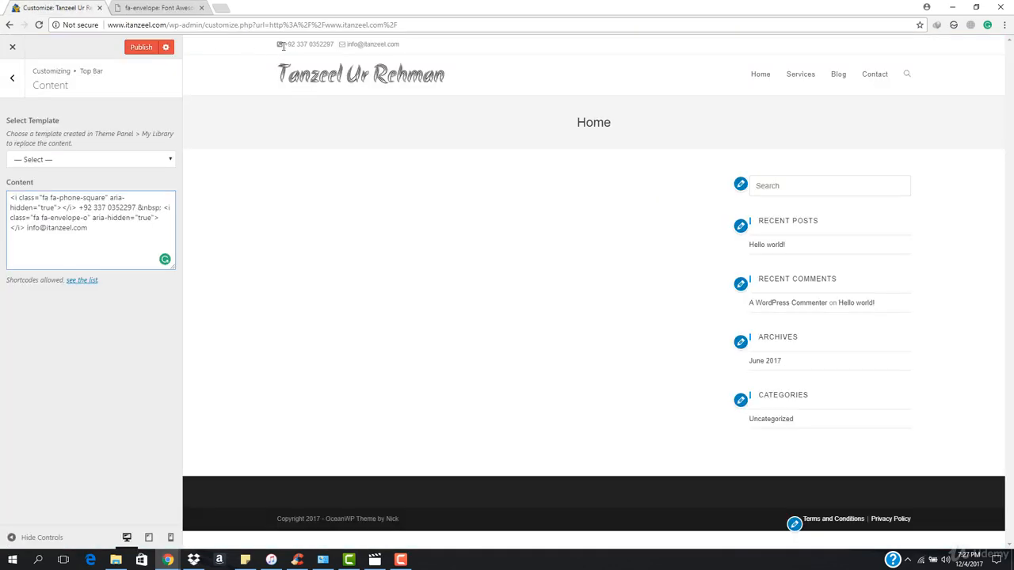
pyautogui.click(162, 7)
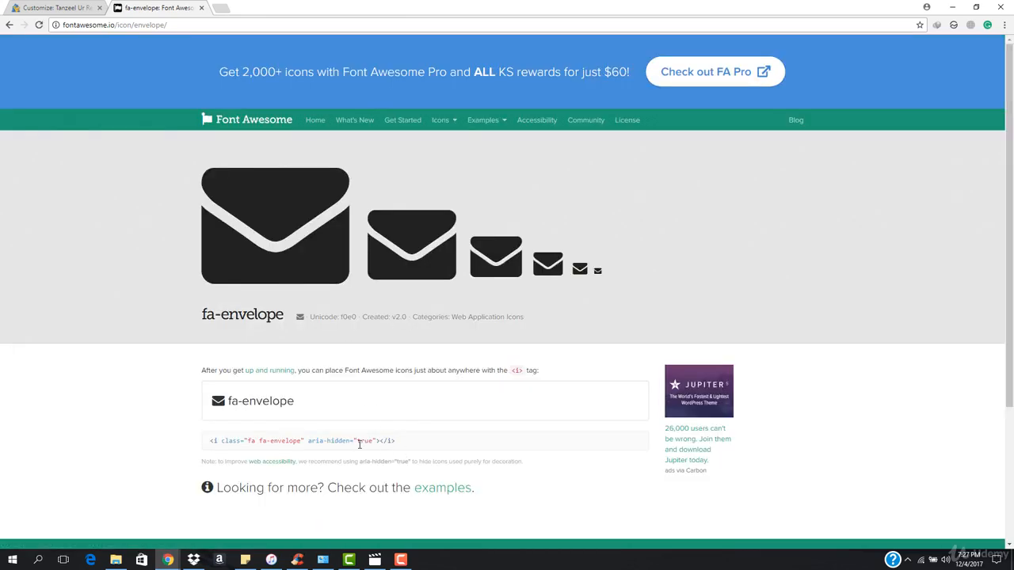
pyautogui.tripleClick(216, 441)
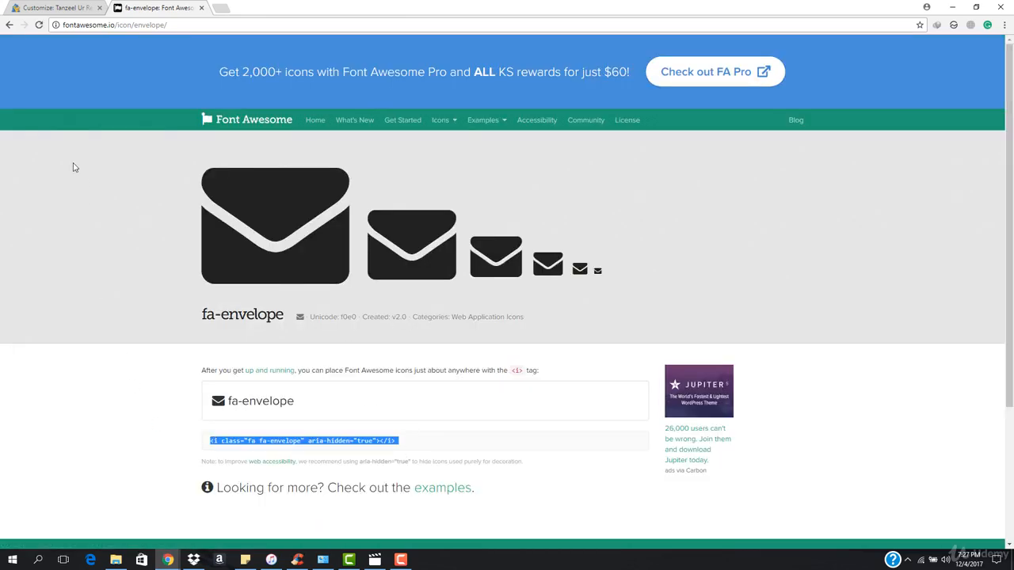
pyautogui.click(32, 7)
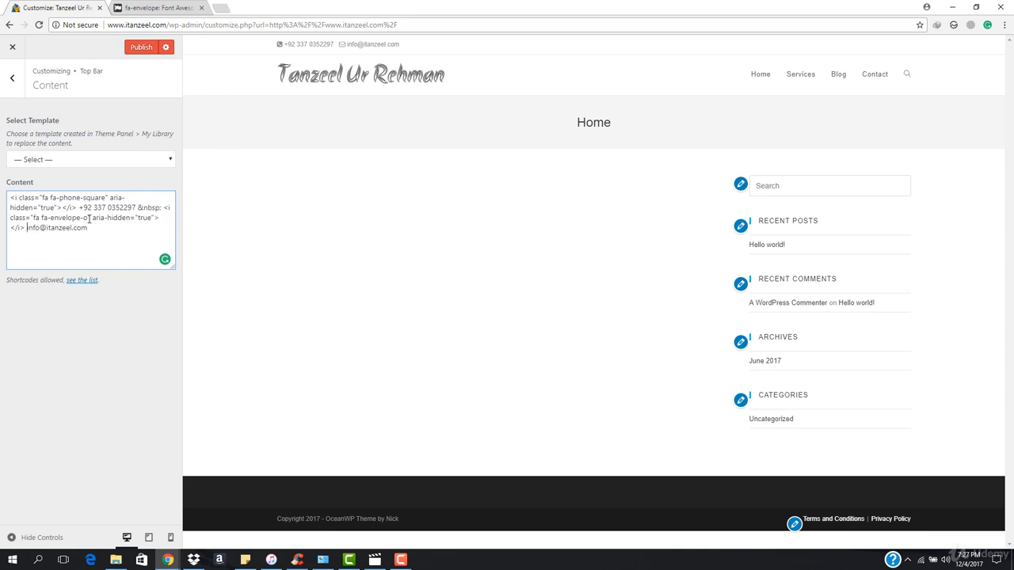
pyautogui.press('BackSpace')
pyautogui.press('BackSpace')
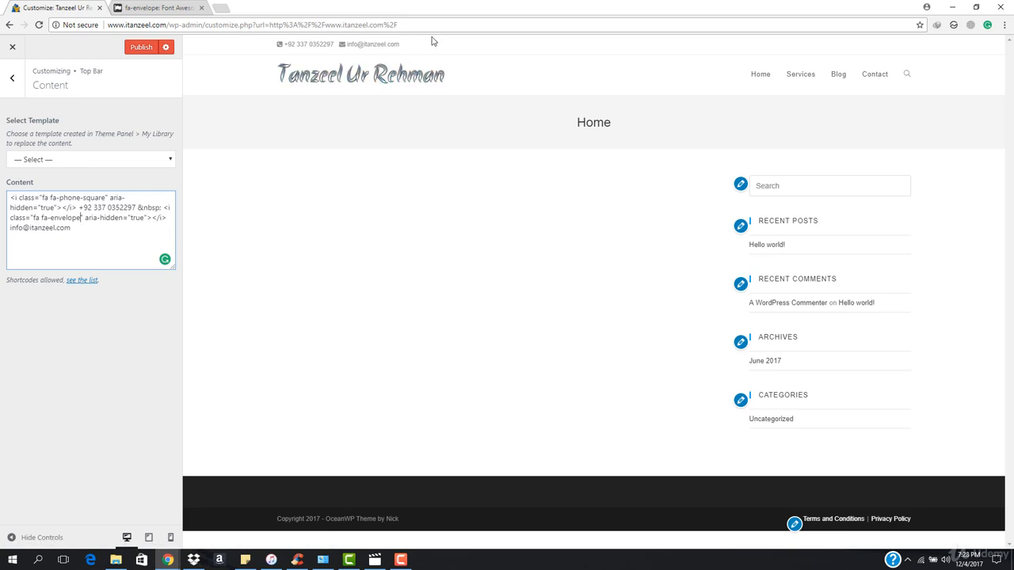
pyautogui.click(138, 49)
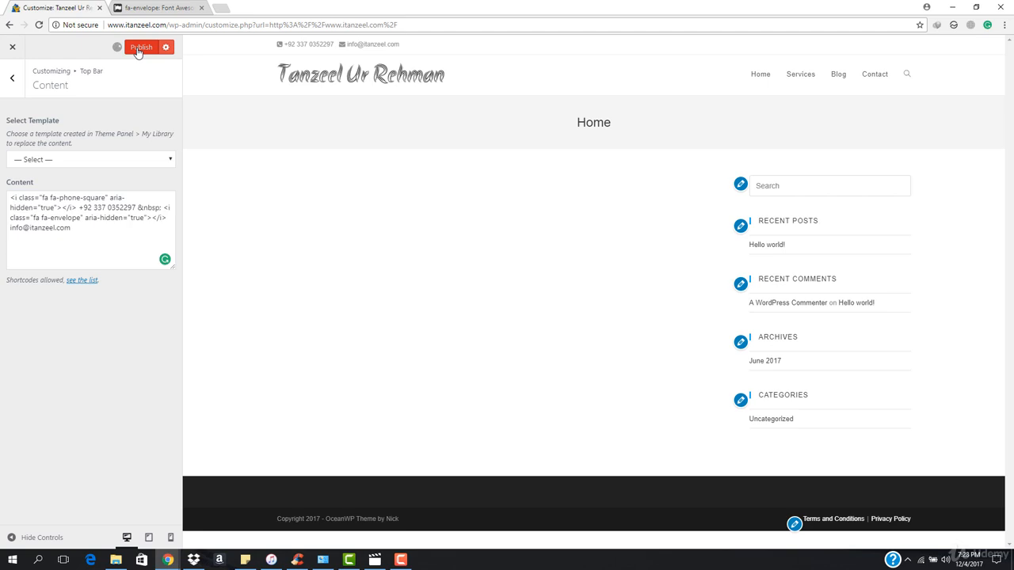
# Step: Set the background color to the blue preset #1e73be in the top bar's general settings
pyautogui.click(12, 78)
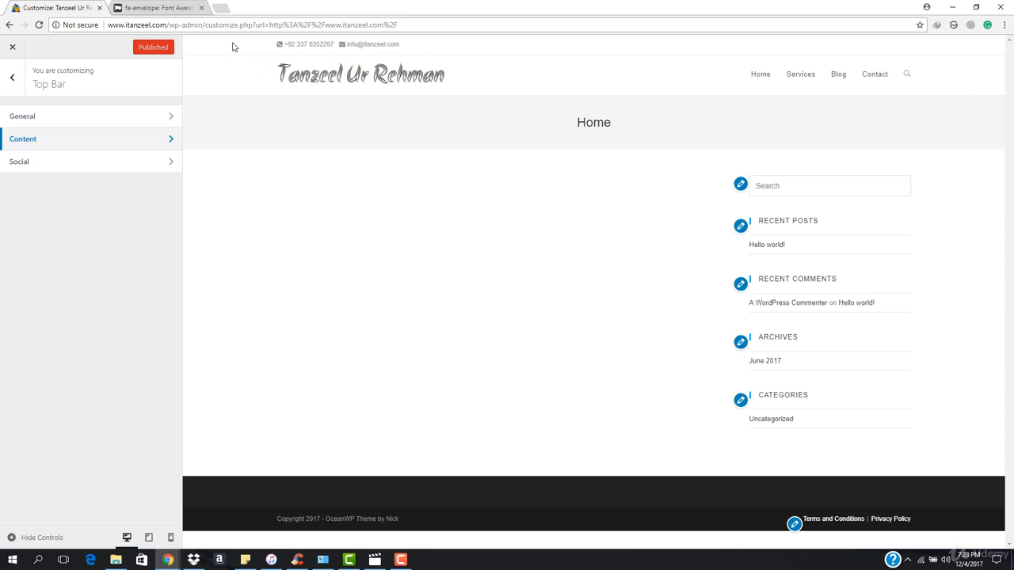
pyautogui.click(97, 116)
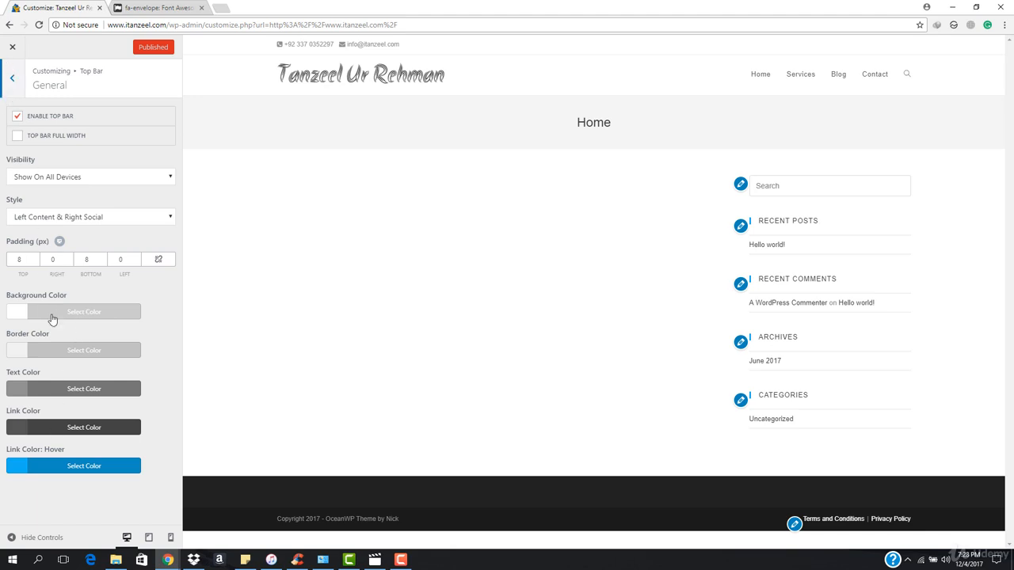
pyautogui.click(95, 313)
pyautogui.click(92, 456)
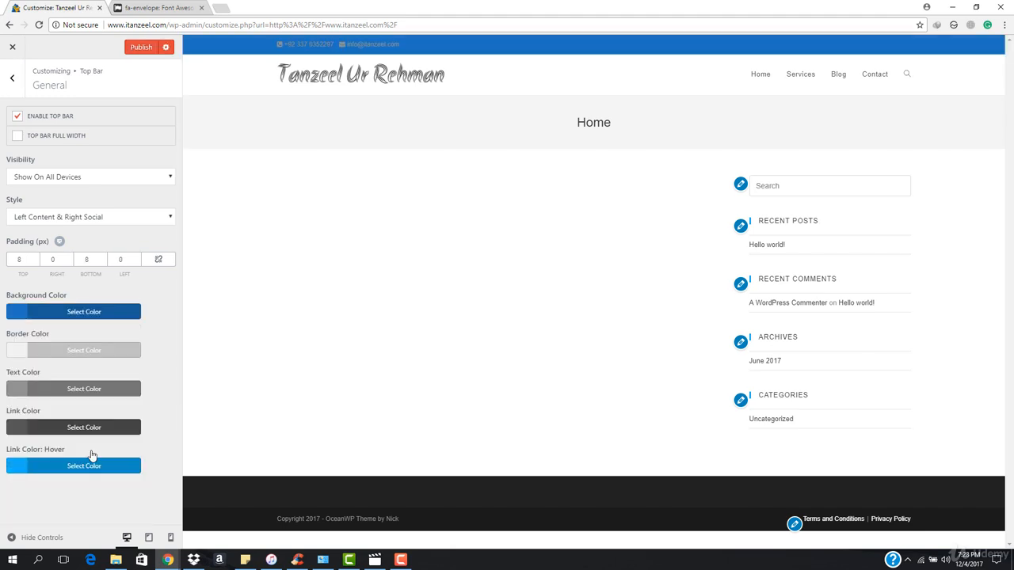
pyautogui.click(47, 314)
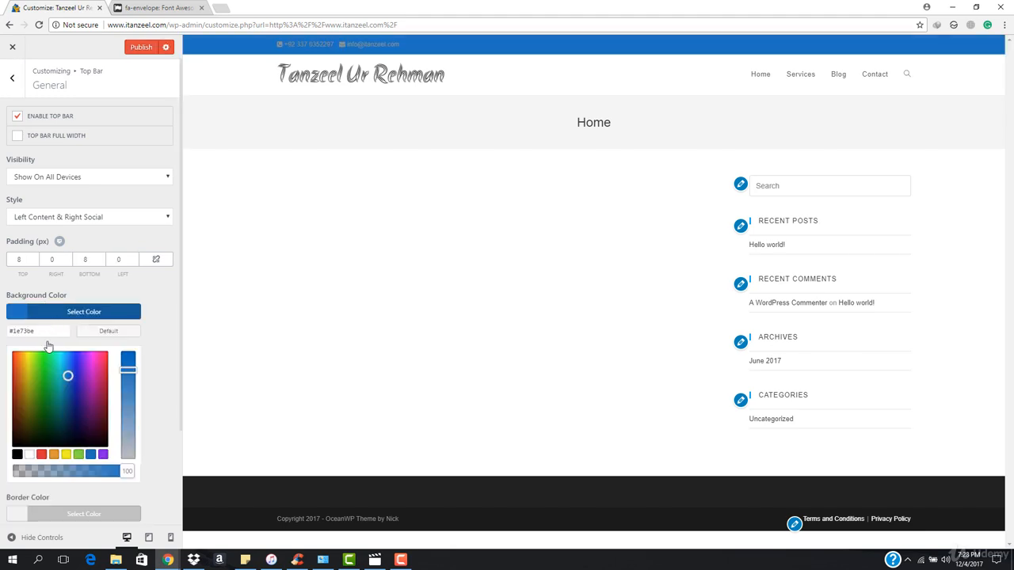
pyautogui.click(58, 311)
# Step: Set the top bar's text color to white, #ffffff
pyautogui.click(59, 389)
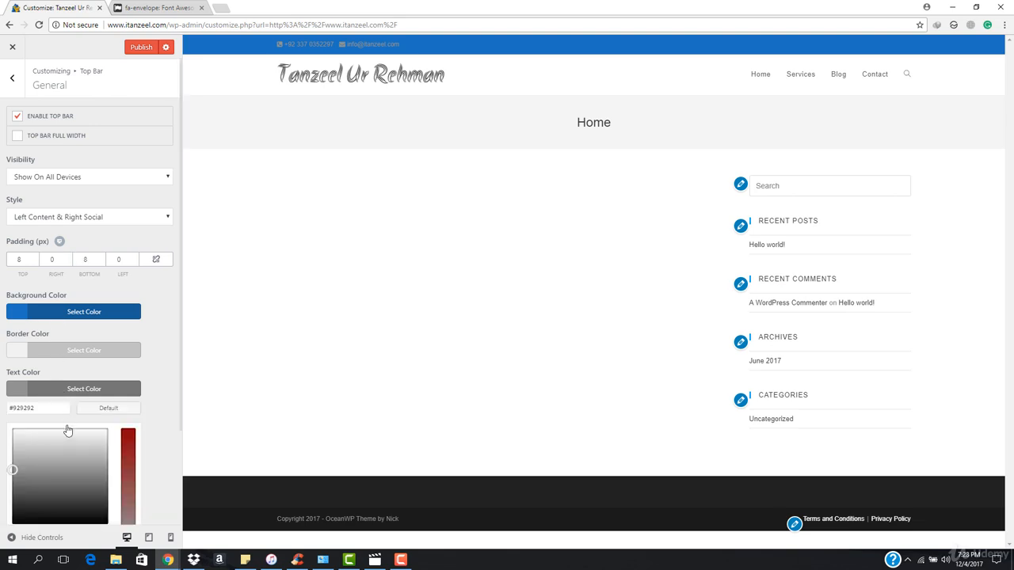
pyautogui.moveTo(26, 436); pyautogui.dragTo(3, 417)
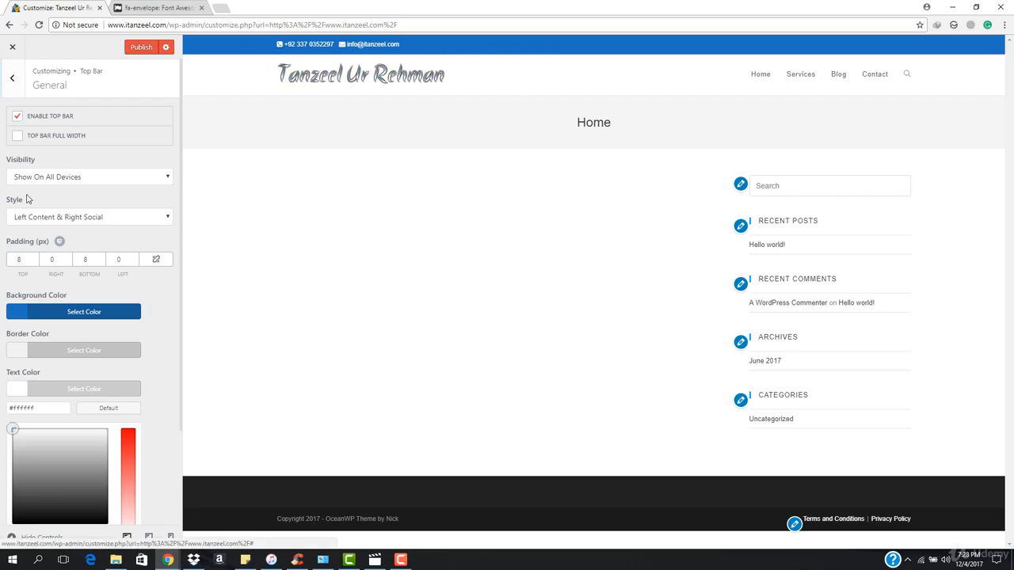
pyautogui.scroll(-3, 55, 360)
pyautogui.scroll(3, 74, 427)
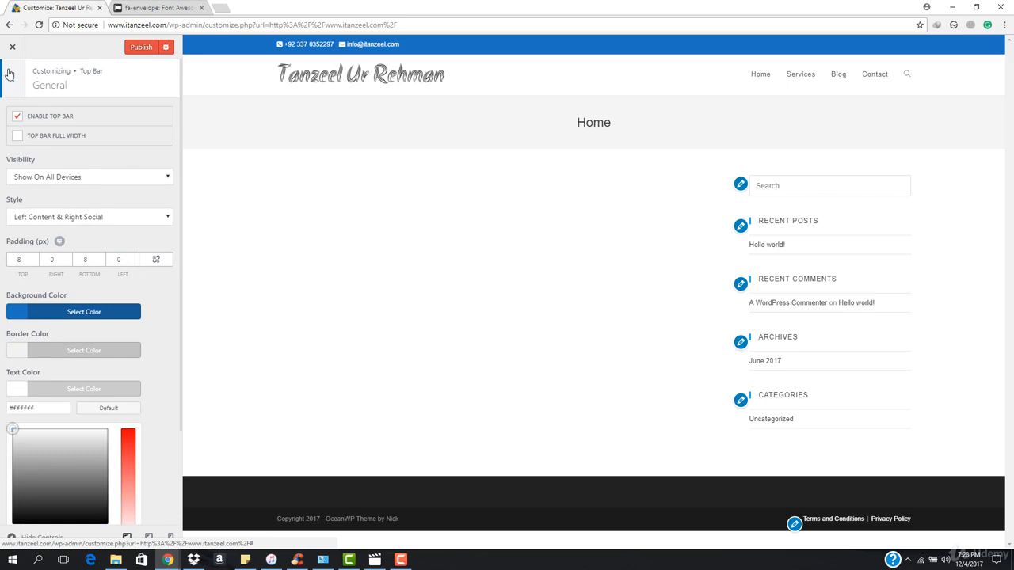
# Step: Look over the top bar's social settings and enter "#" as the Twitter and Facebook links
pyautogui.click(12, 77)
pyautogui.click(49, 162)
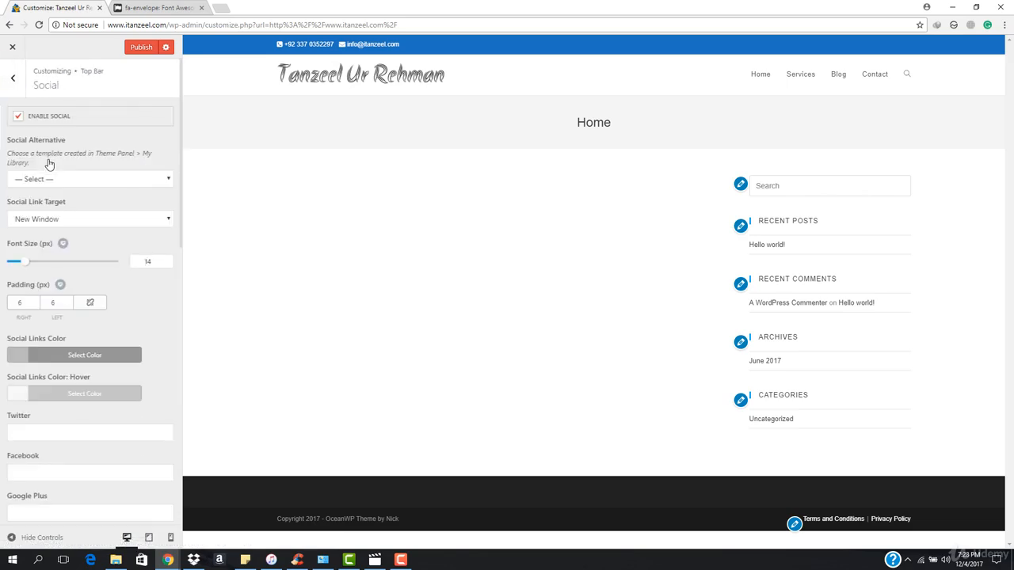
pyautogui.scroll(-2, 109, 353)
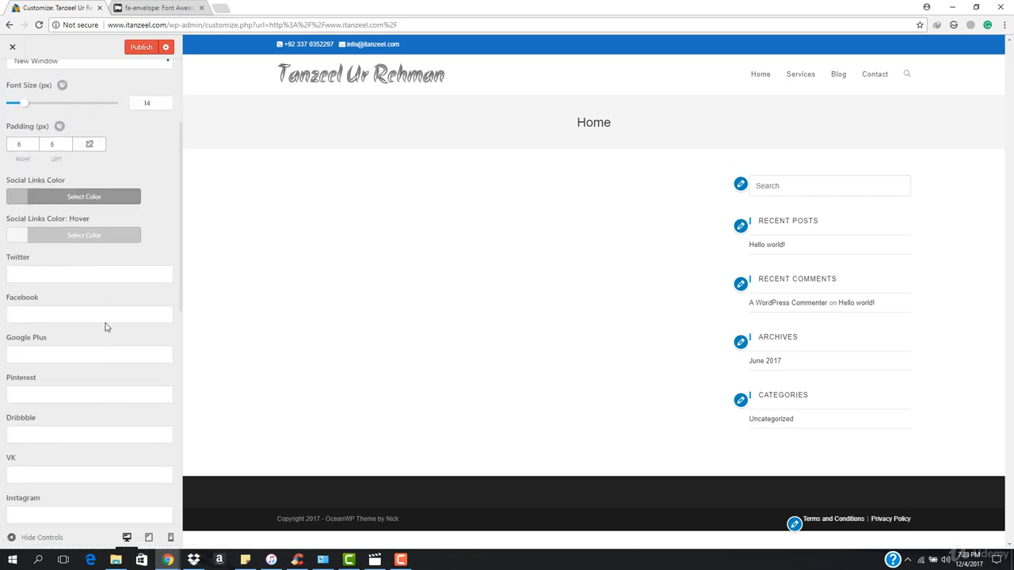
pyautogui.scroll(-2, 101, 313)
pyautogui.scroll(4, 77, 251)
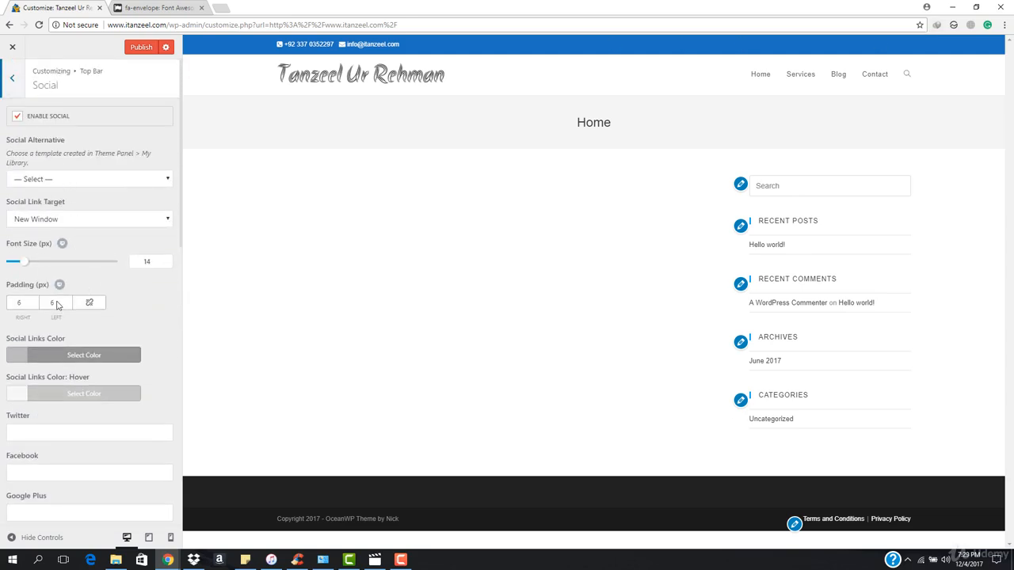
pyautogui.scroll(-1, 56, 332)
pyautogui.click(69, 327)
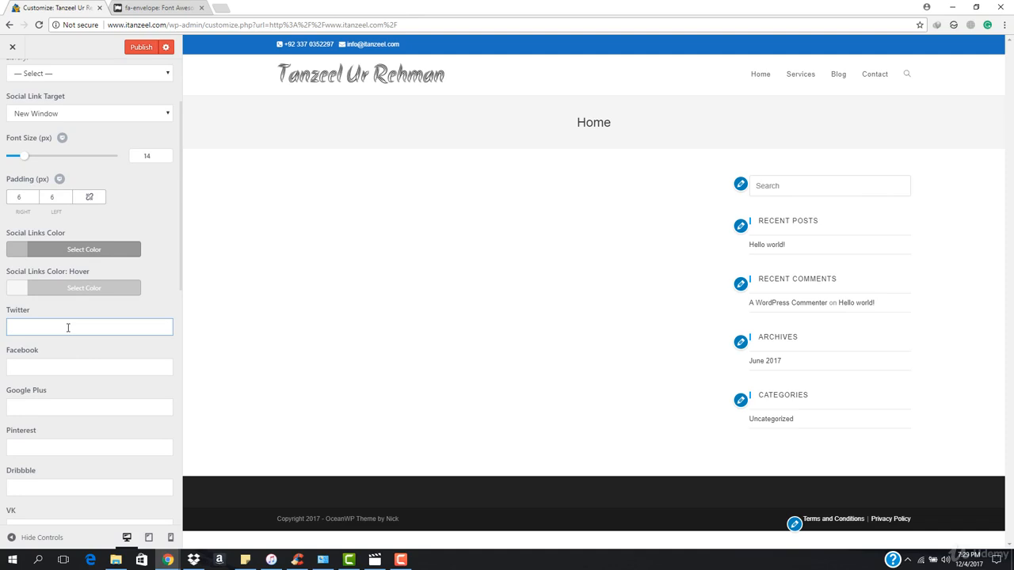
pyautogui.write('#')
pyautogui.click(68, 367)
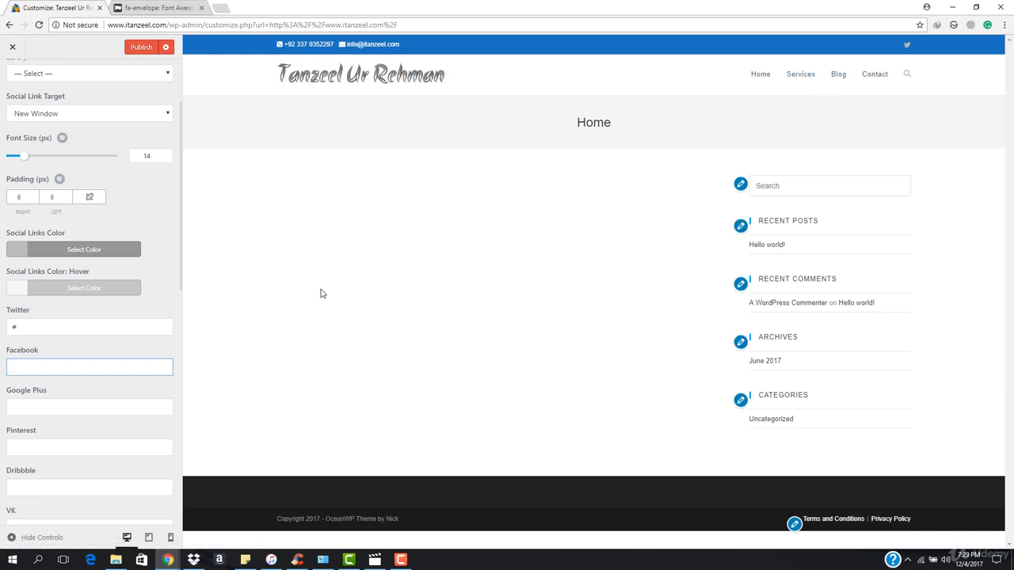
# Step: Enter "#" as the Google Plus, Instagram and LinkedIn links in the top bar's social settings
pyautogui.click(78, 412)
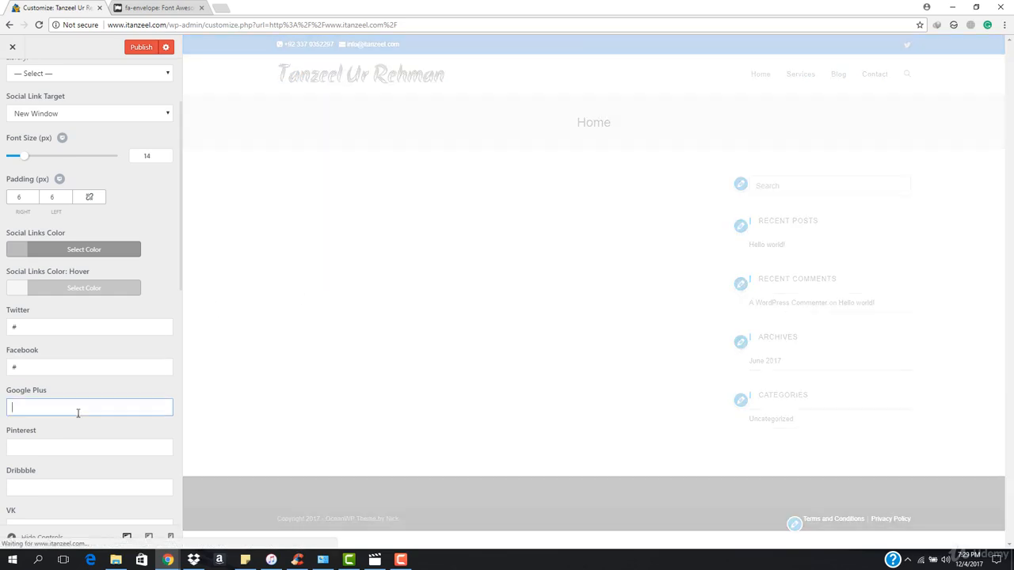
pyautogui.scroll(-2, 75, 467)
pyautogui.click(58, 406)
pyautogui.write('#')
pyautogui.click(66, 448)
pyautogui.write('#')
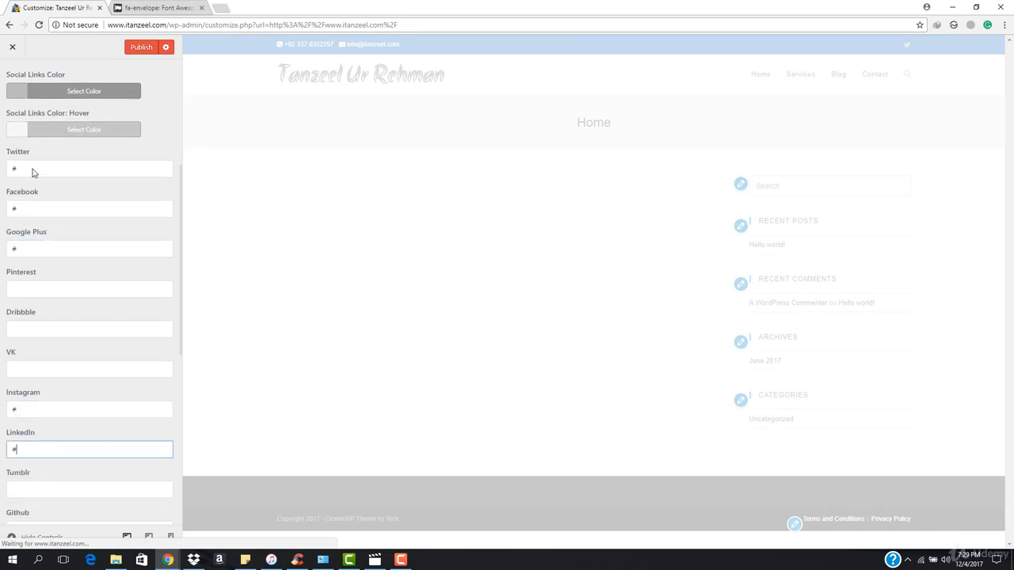
pyautogui.scroll(1, 36, 111)
pyautogui.scroll(3, 36, 111)
# Step: Set the top bar's link color and border color to white in its general settings
pyautogui.click(13, 71)
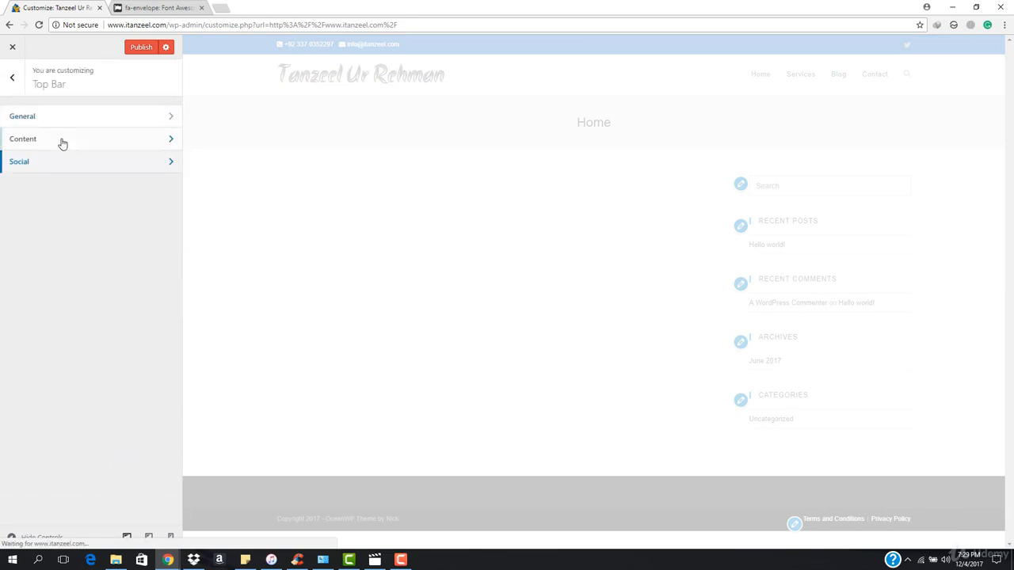
pyautogui.click(63, 122)
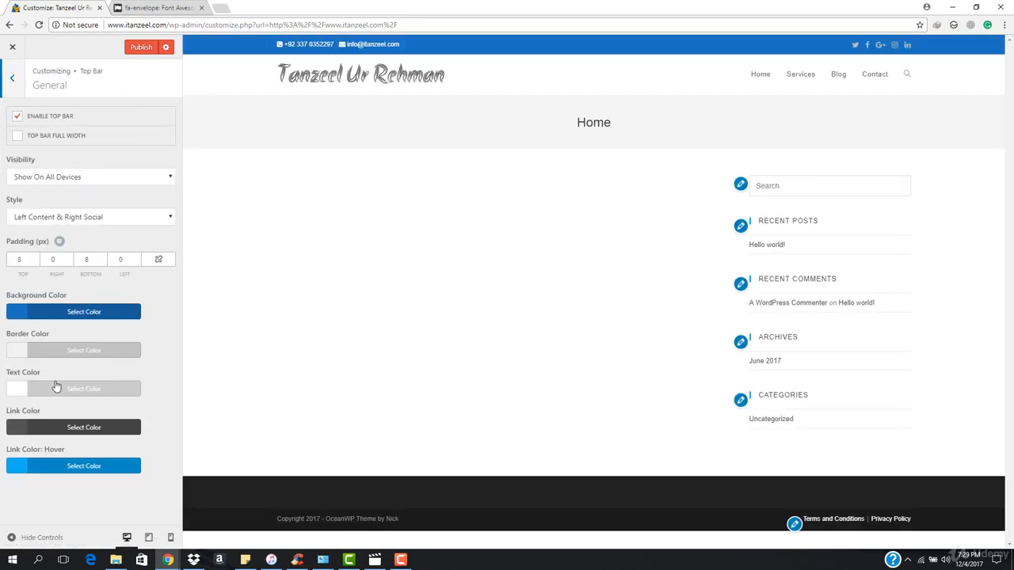
pyautogui.click(68, 428)
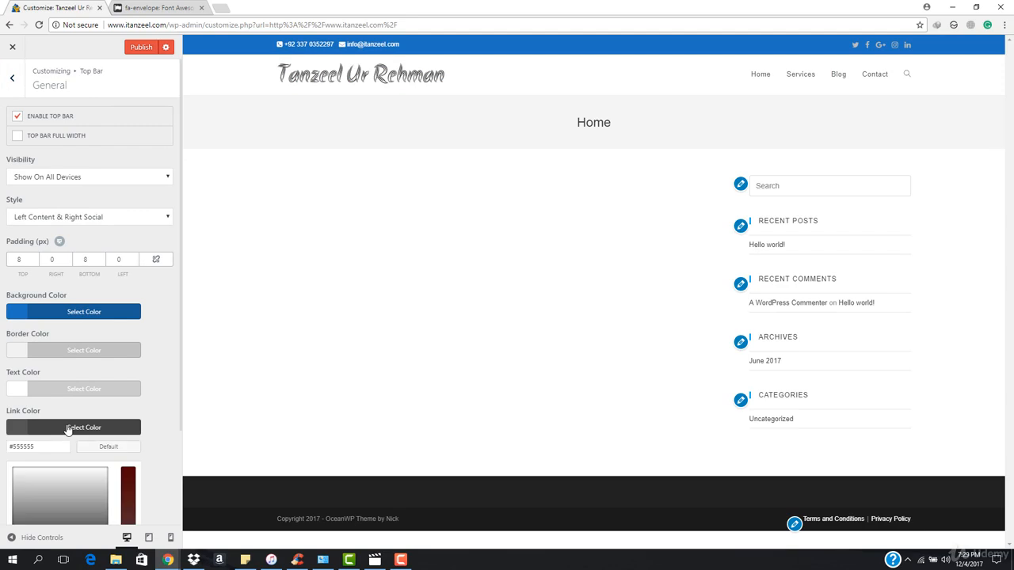
pyautogui.scroll(-2, 55, 411)
pyautogui.moveTo(27, 374); pyautogui.dragTo(2, 332)
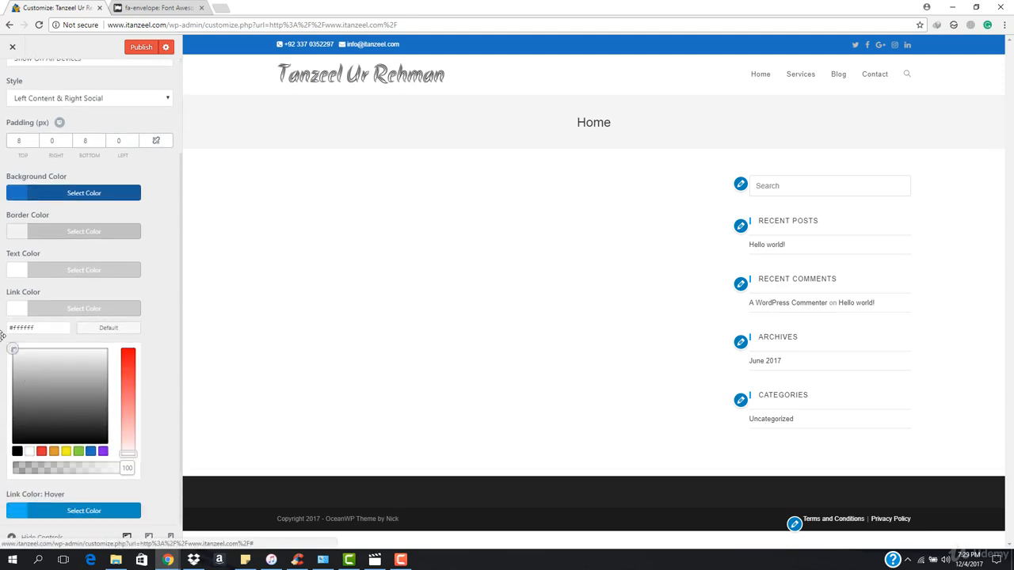
pyautogui.click(29, 456)
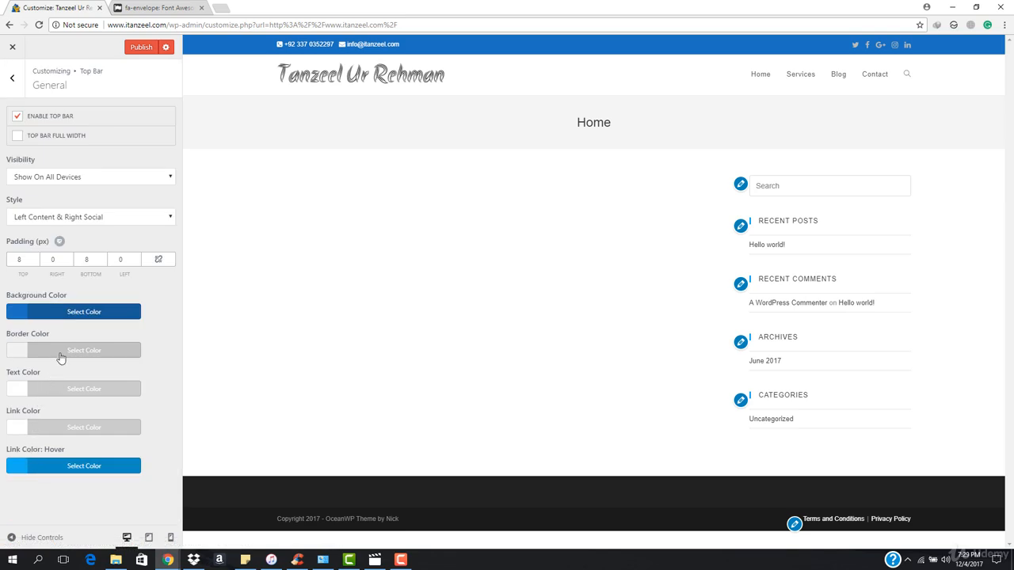
pyautogui.click(62, 358)
pyautogui.click(29, 497)
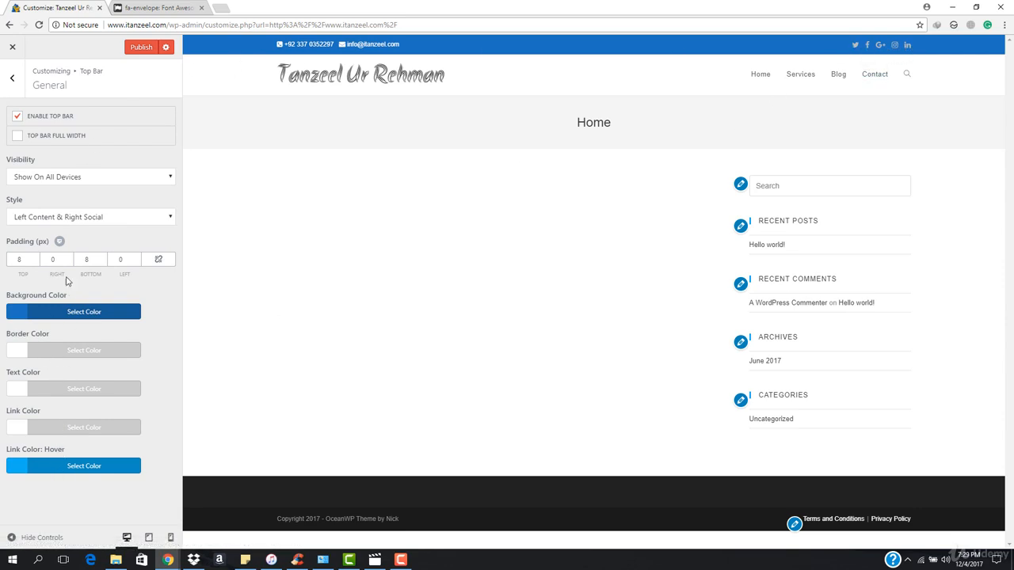
# Step: Set the social links color to black, #000000, in the top bar's social settings
pyautogui.click(12, 78)
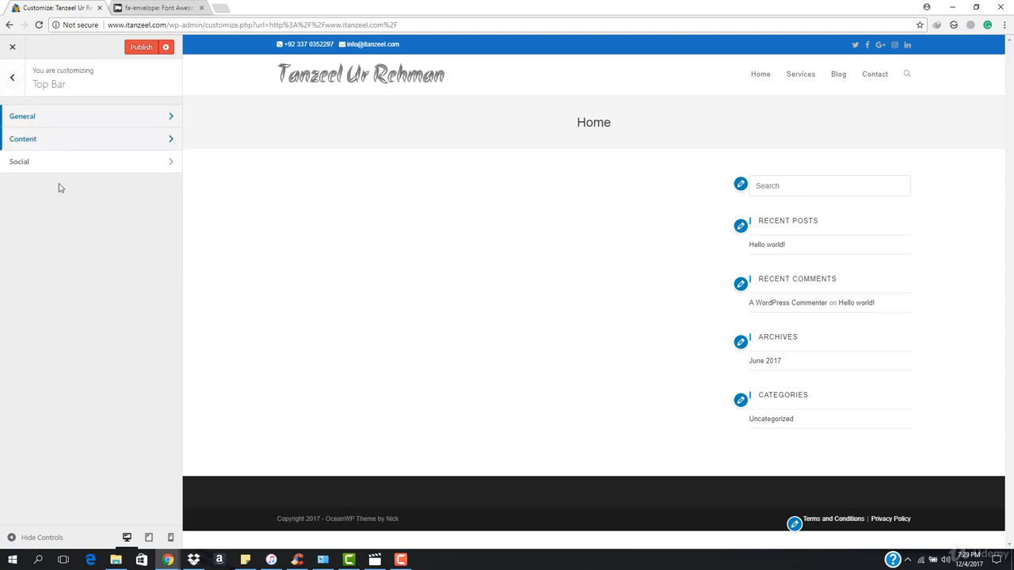
pyautogui.click(67, 164)
pyautogui.scroll(-3, 98, 253)
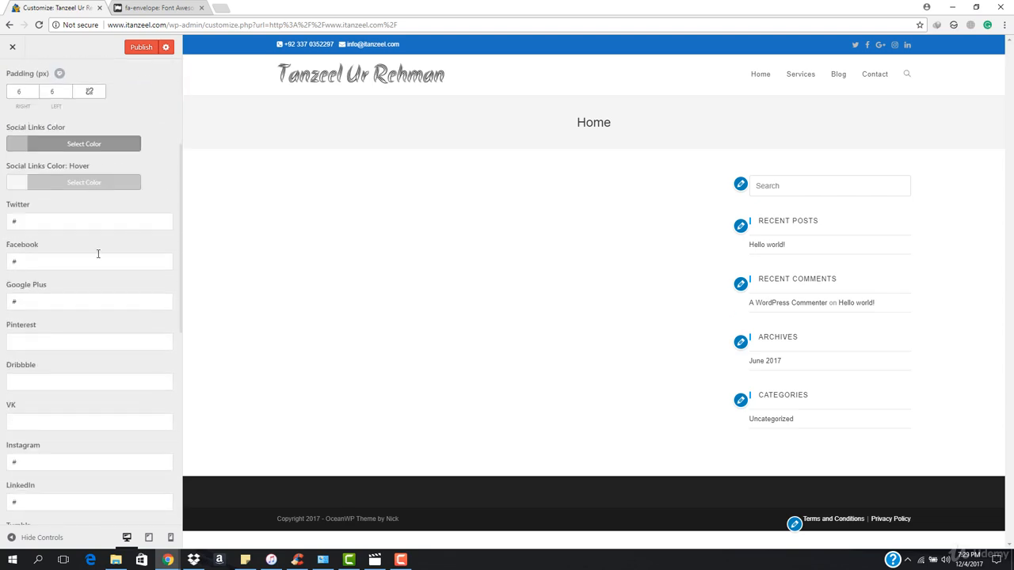
pyautogui.scroll(1, 91, 236)
pyautogui.scroll(1, 94, 252)
pyautogui.click(99, 250)
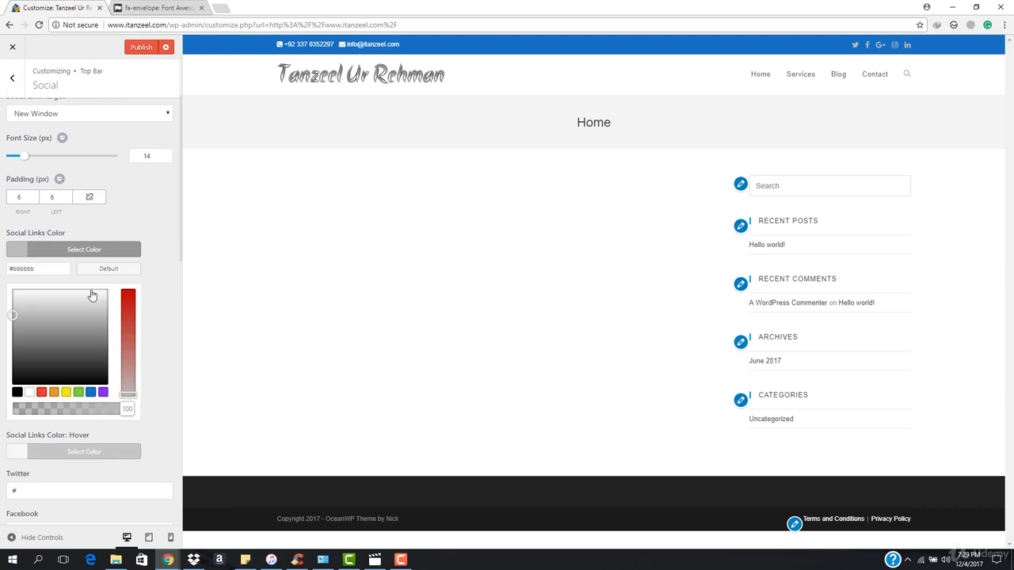
pyautogui.click(18, 392)
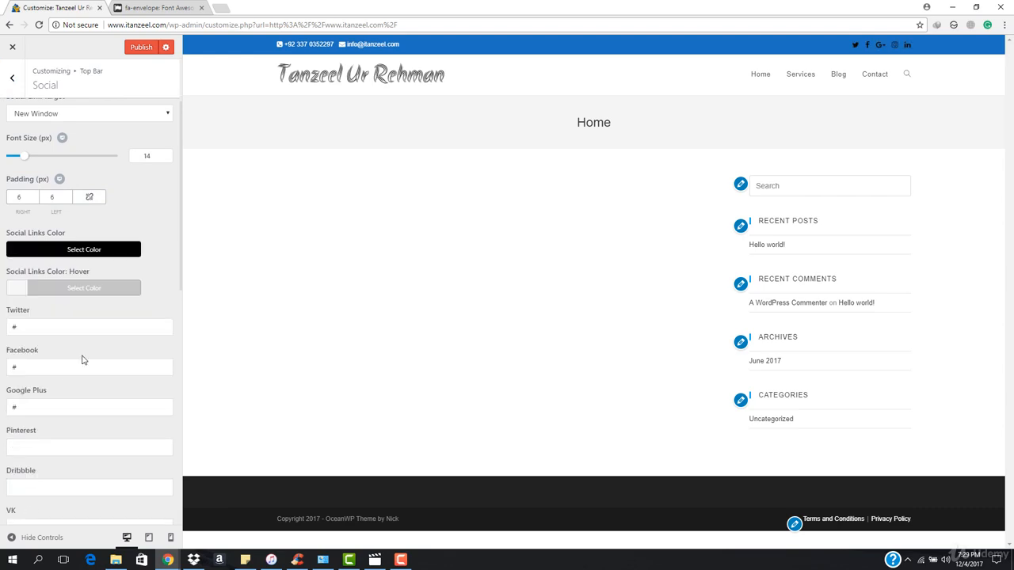
# Step: Try dark grey #141414 and the purple preset #8224e3 as the social links color, and return it to black
pyautogui.click(83, 251)
pyautogui.click(12, 366)
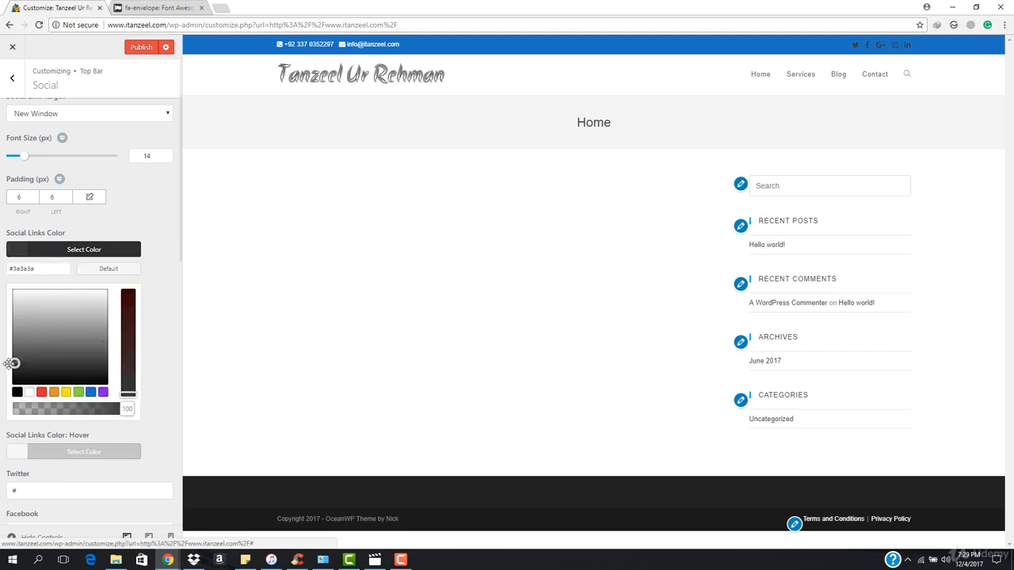
pyautogui.moveTo(12, 367); pyautogui.dragTo(12, 376)
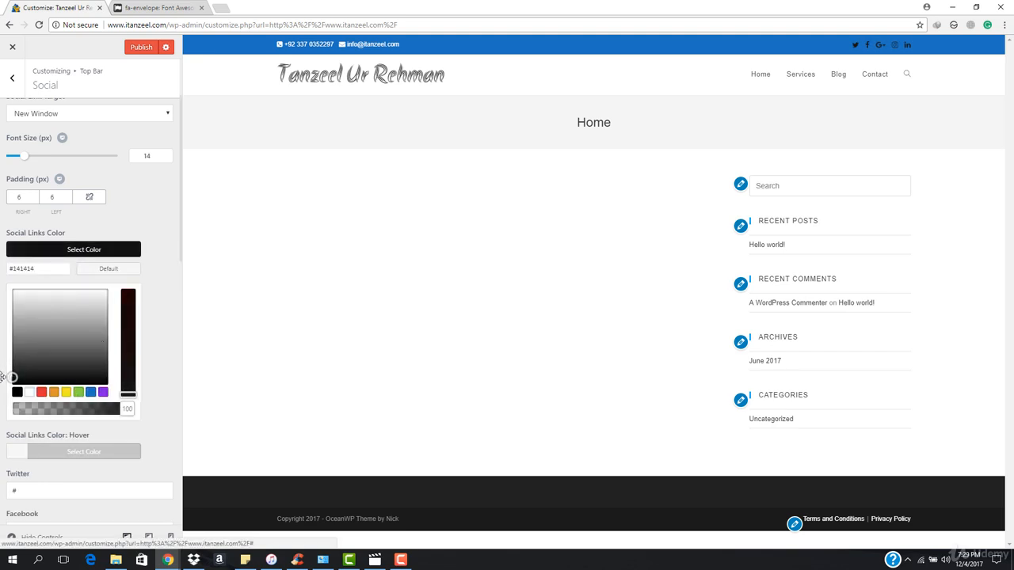
pyautogui.click(102, 394)
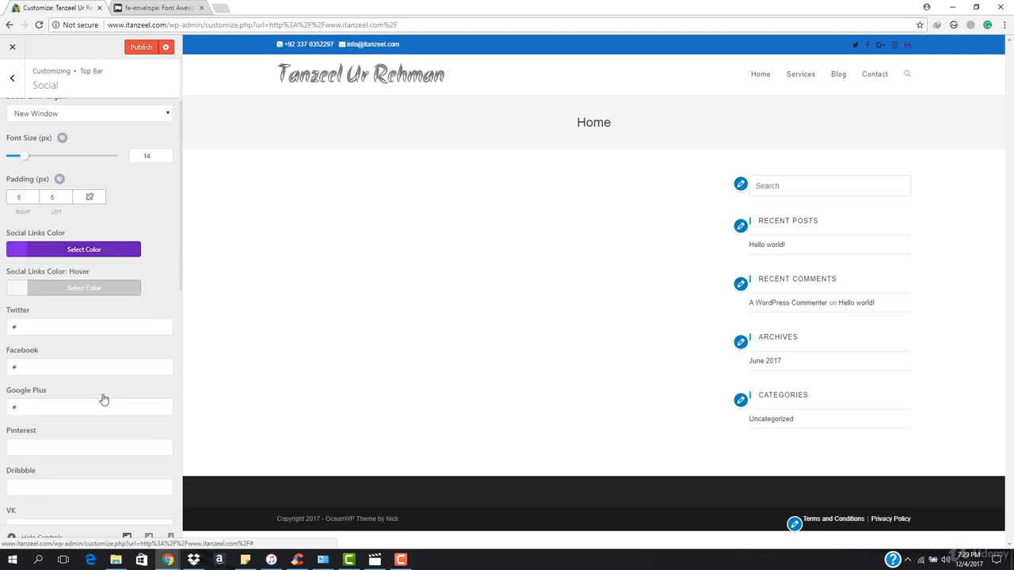
pyautogui.click(86, 250)
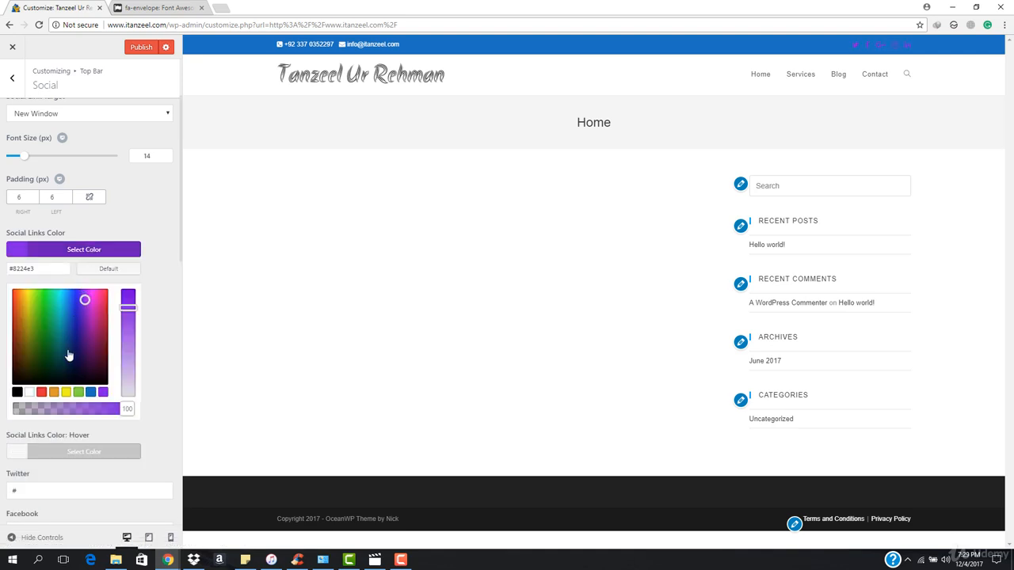
pyautogui.click(18, 392)
# Step: Try white as the social links hover color and change it to black
pyautogui.click(68, 287)
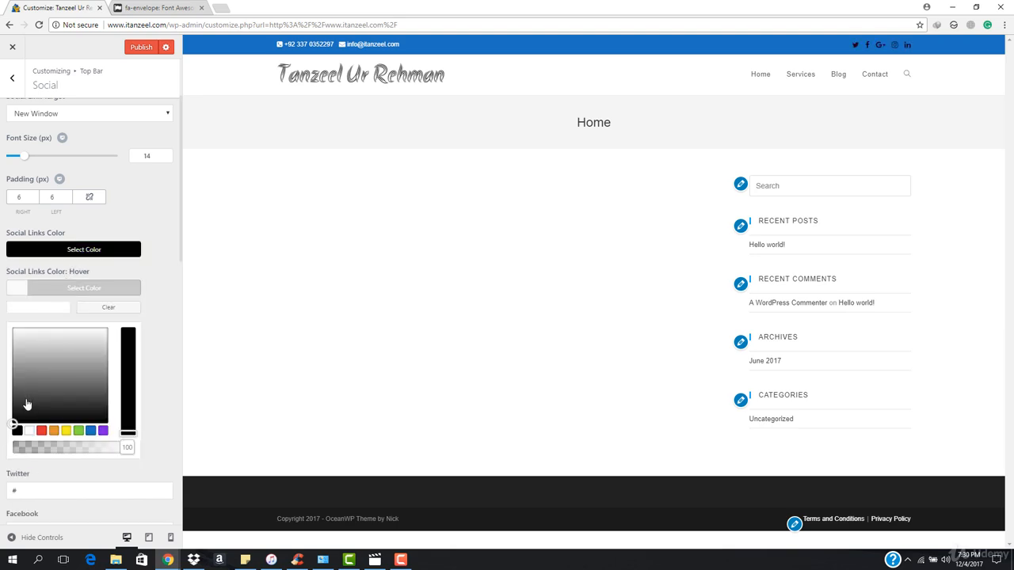
pyautogui.click(27, 434)
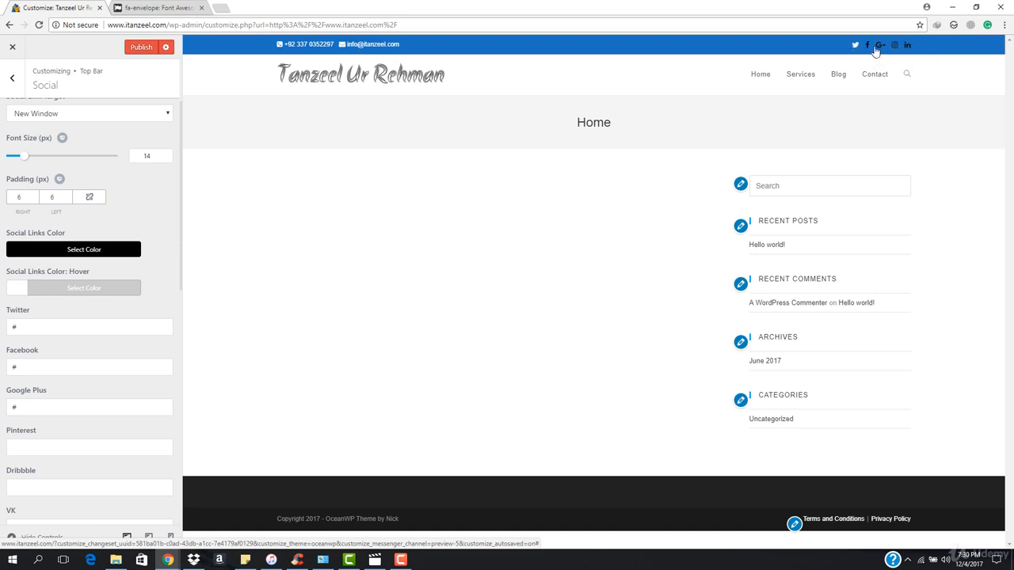
pyautogui.click(77, 290)
pyautogui.click(17, 430)
pyautogui.click(79, 288)
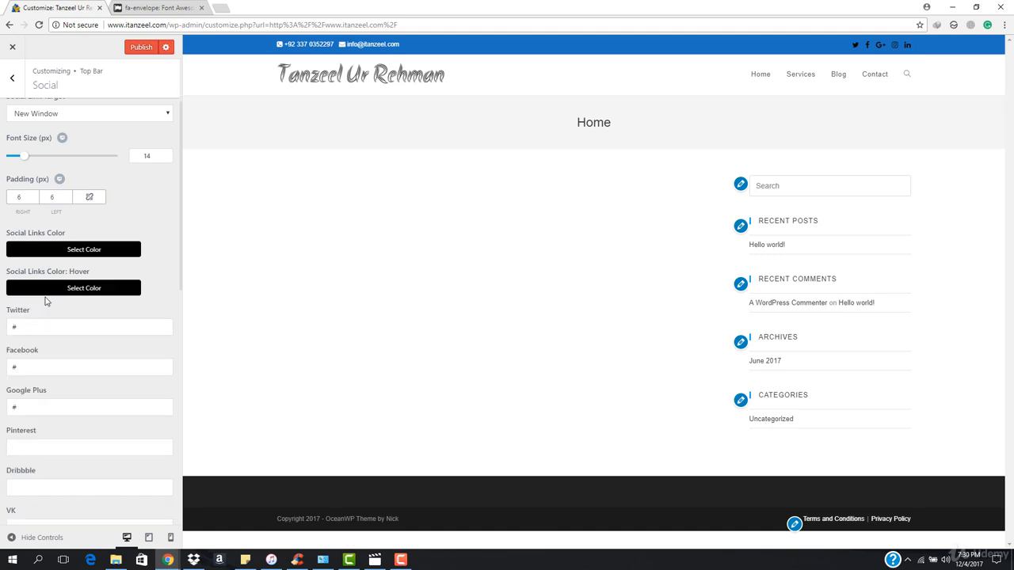
# Step: Set the social links color to white and publish the top bar changes
pyautogui.click(100, 251)
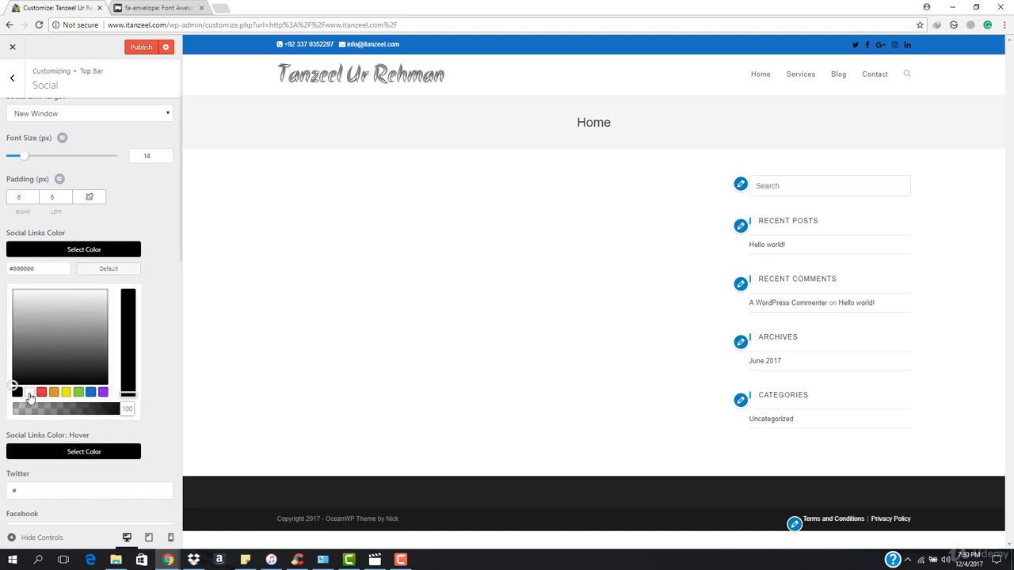
pyautogui.click(32, 391)
pyautogui.click(321, 263)
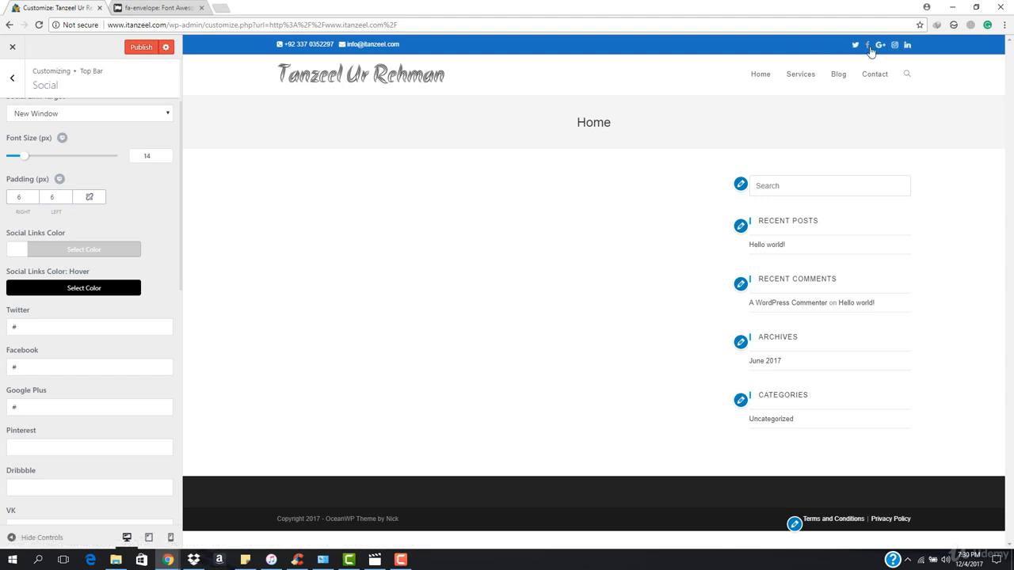
pyautogui.click(135, 48)
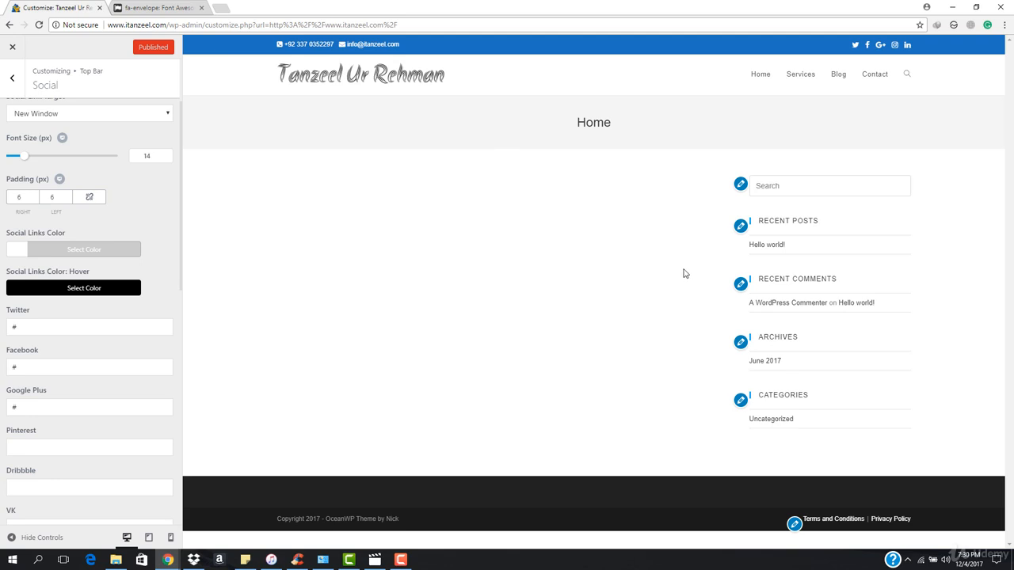
# Step: Leave the top bar settings and open the Header section of the theme customizer
pyautogui.click(12, 78)
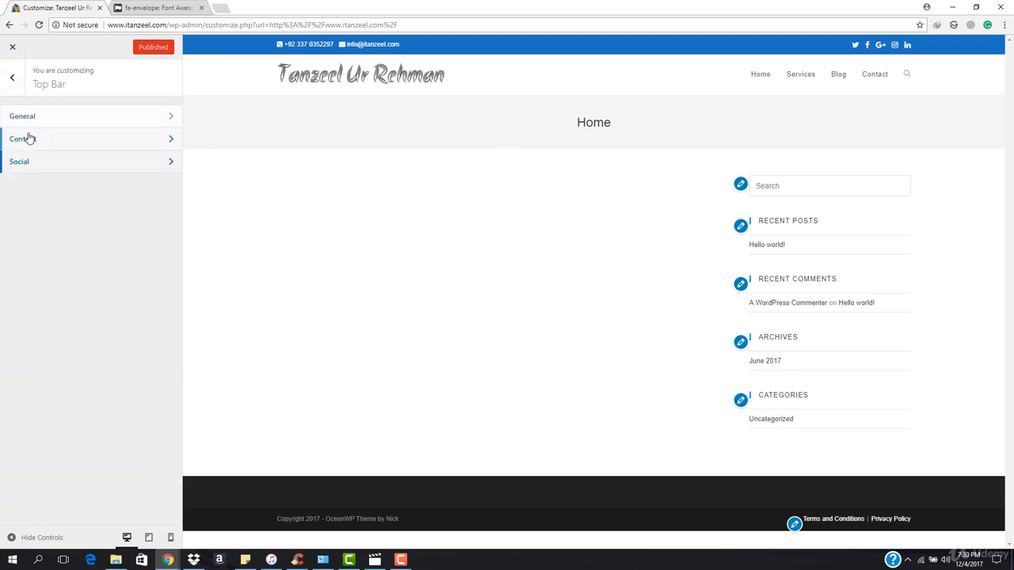
pyautogui.click(8, 80)
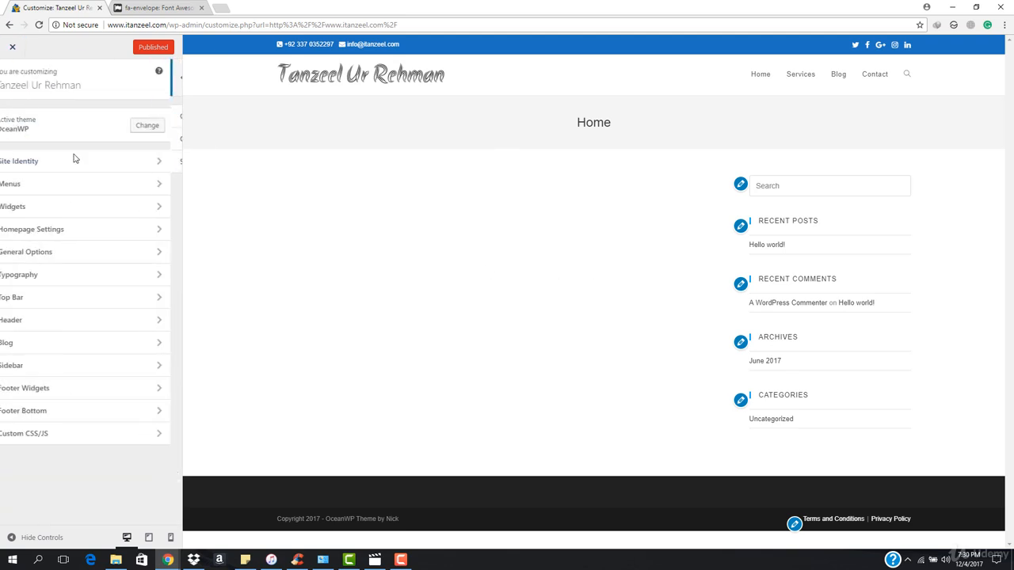
pyautogui.click(48, 322)
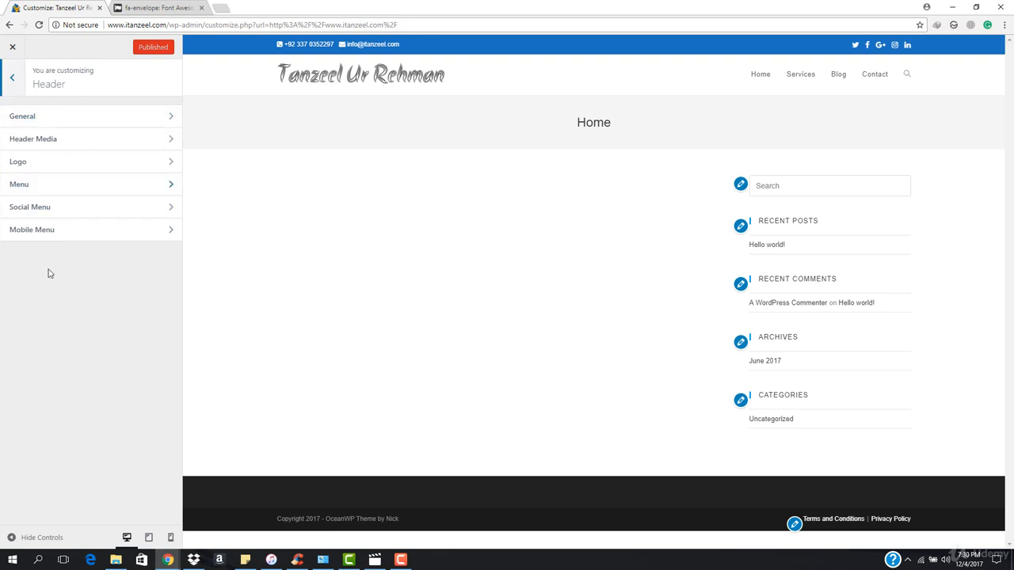